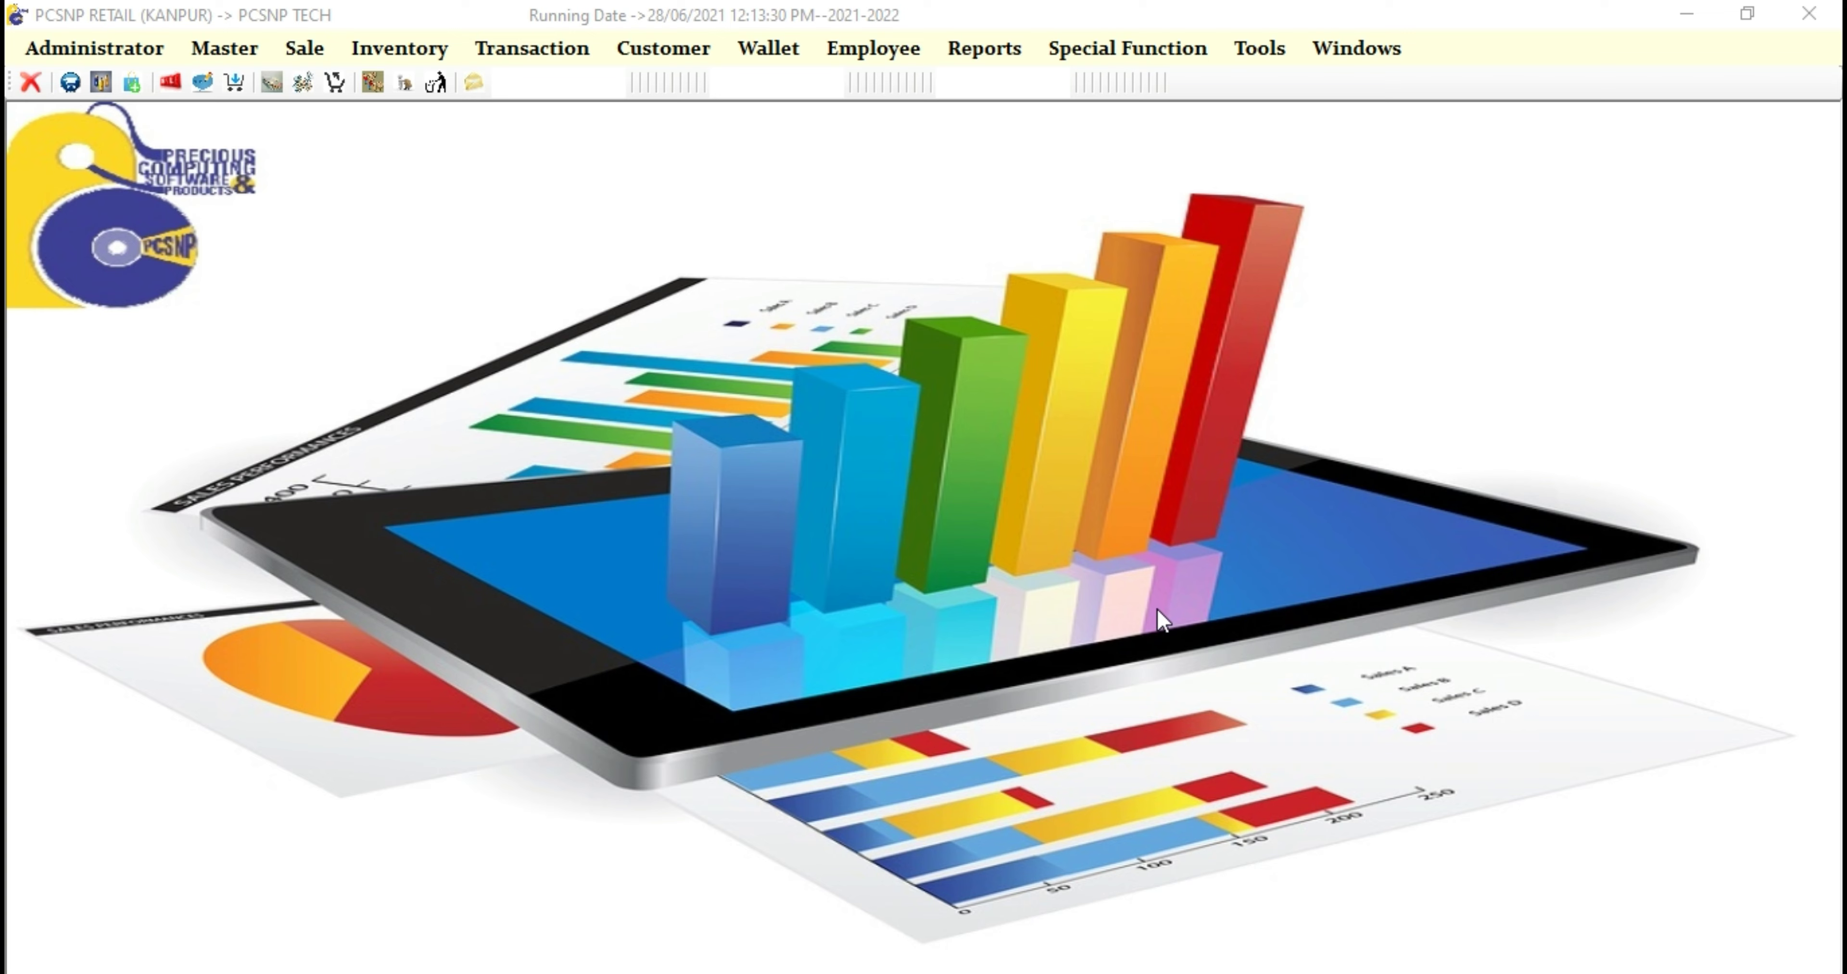
Step: Open a new Create Supplier form from Master > Entity Master, getting code SC0000562
left_click(241, 50)
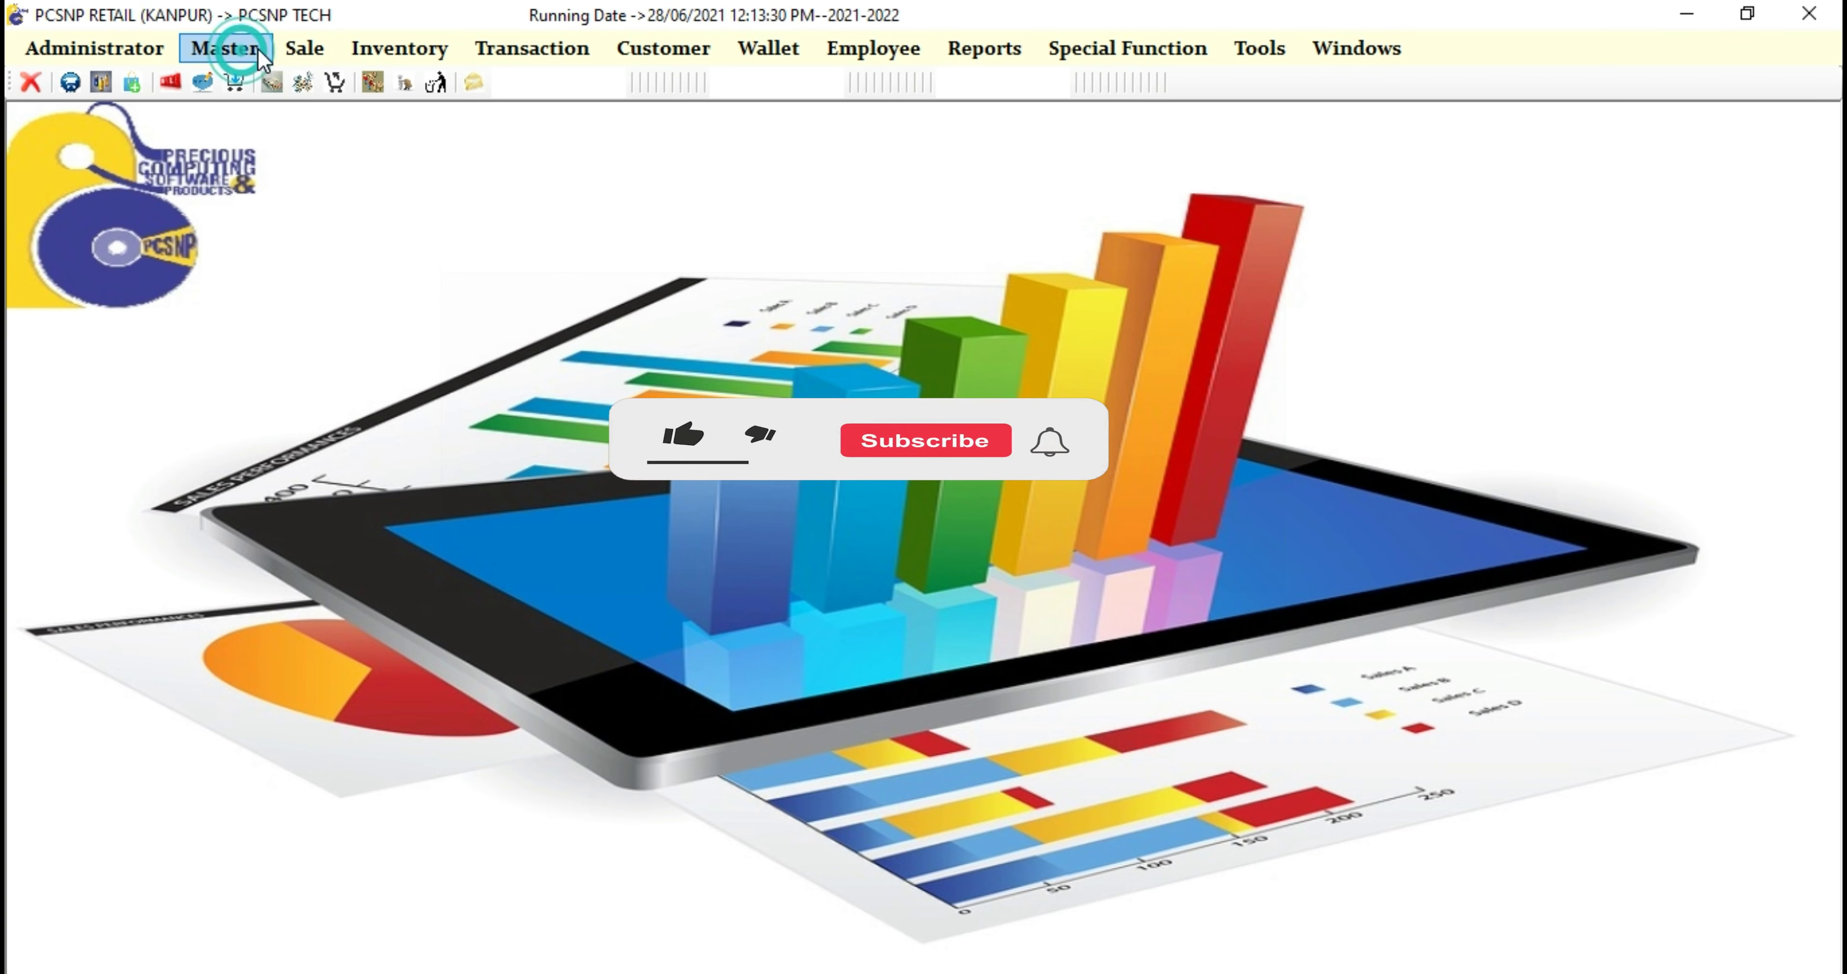
mouse_move(305, 166)
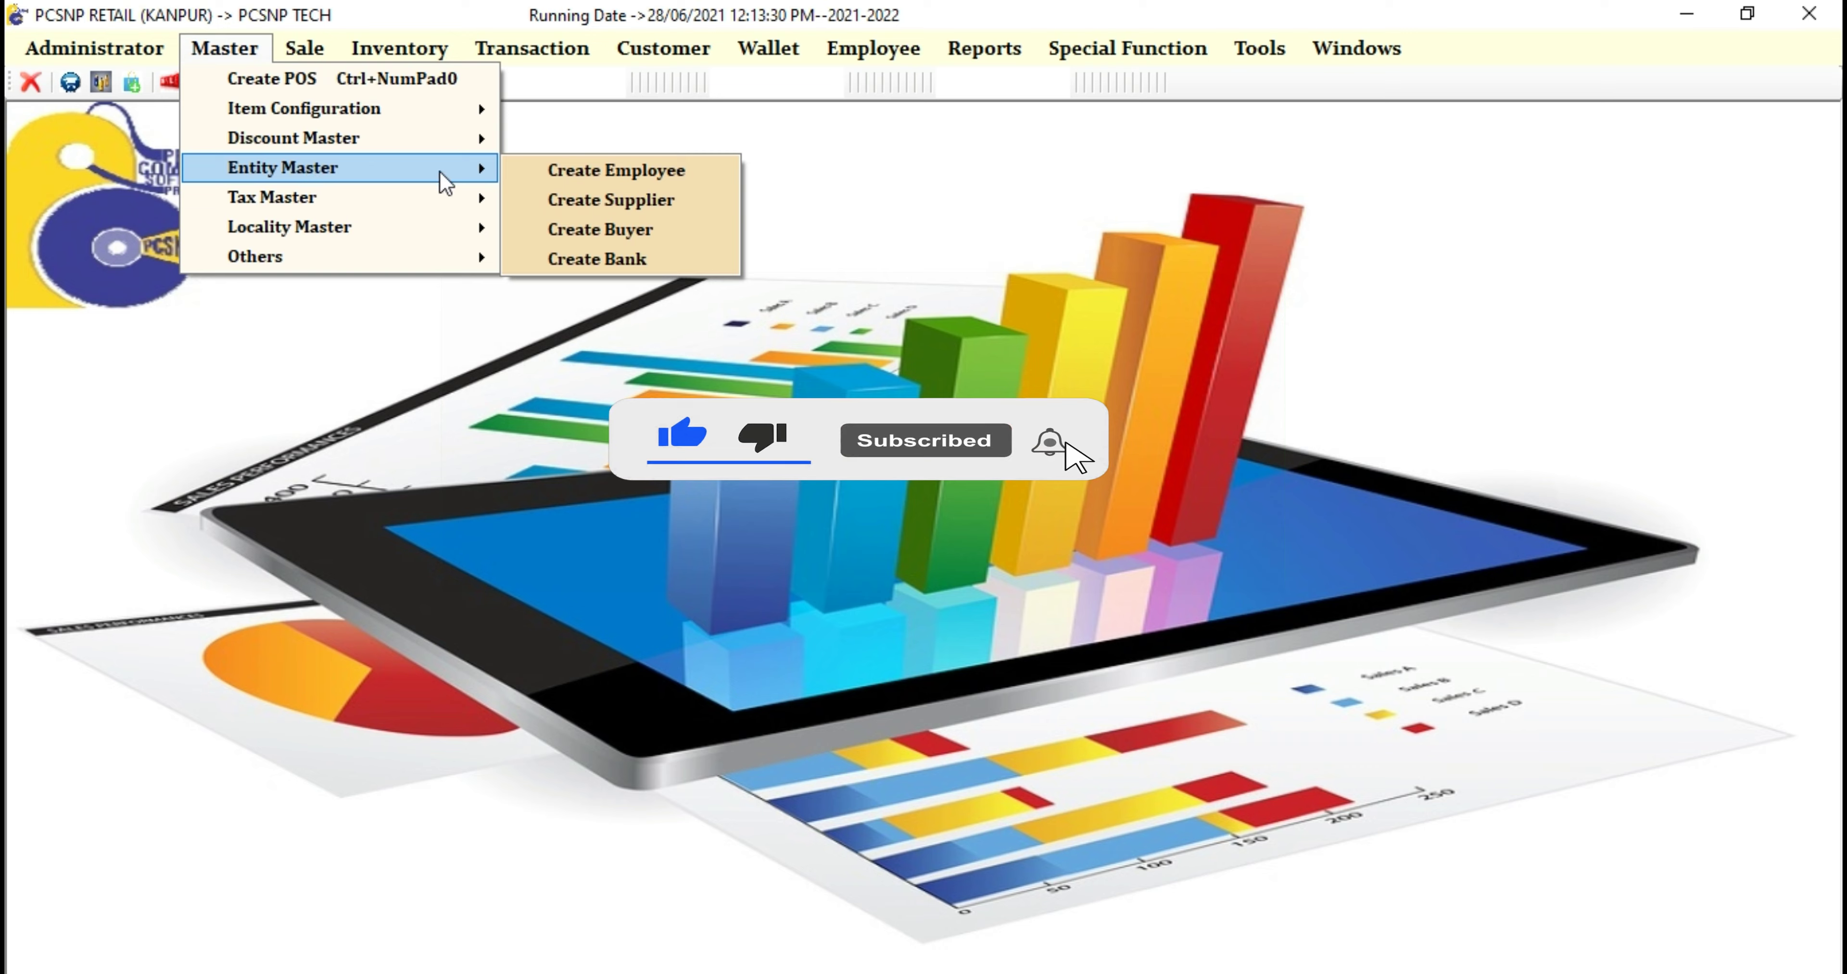
left_click(604, 205)
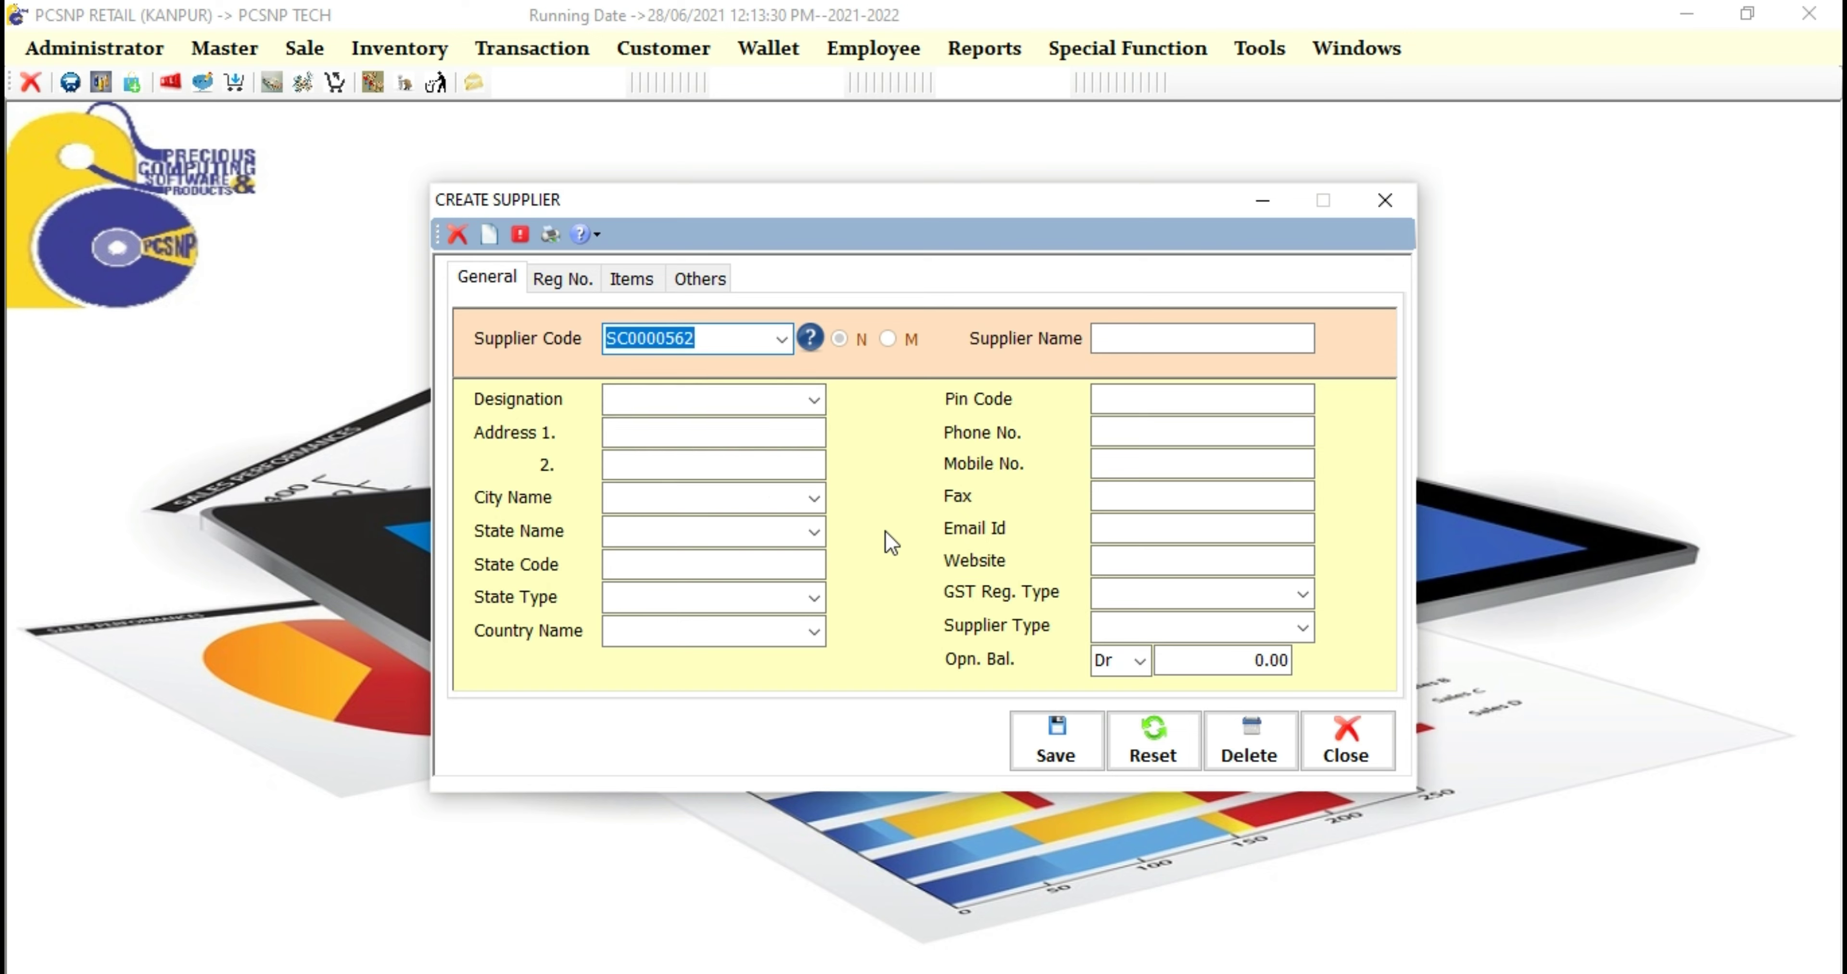
Step: Browse the existing-supplier lookup list, close it, and go to the supplier name field
left_click(809, 339)
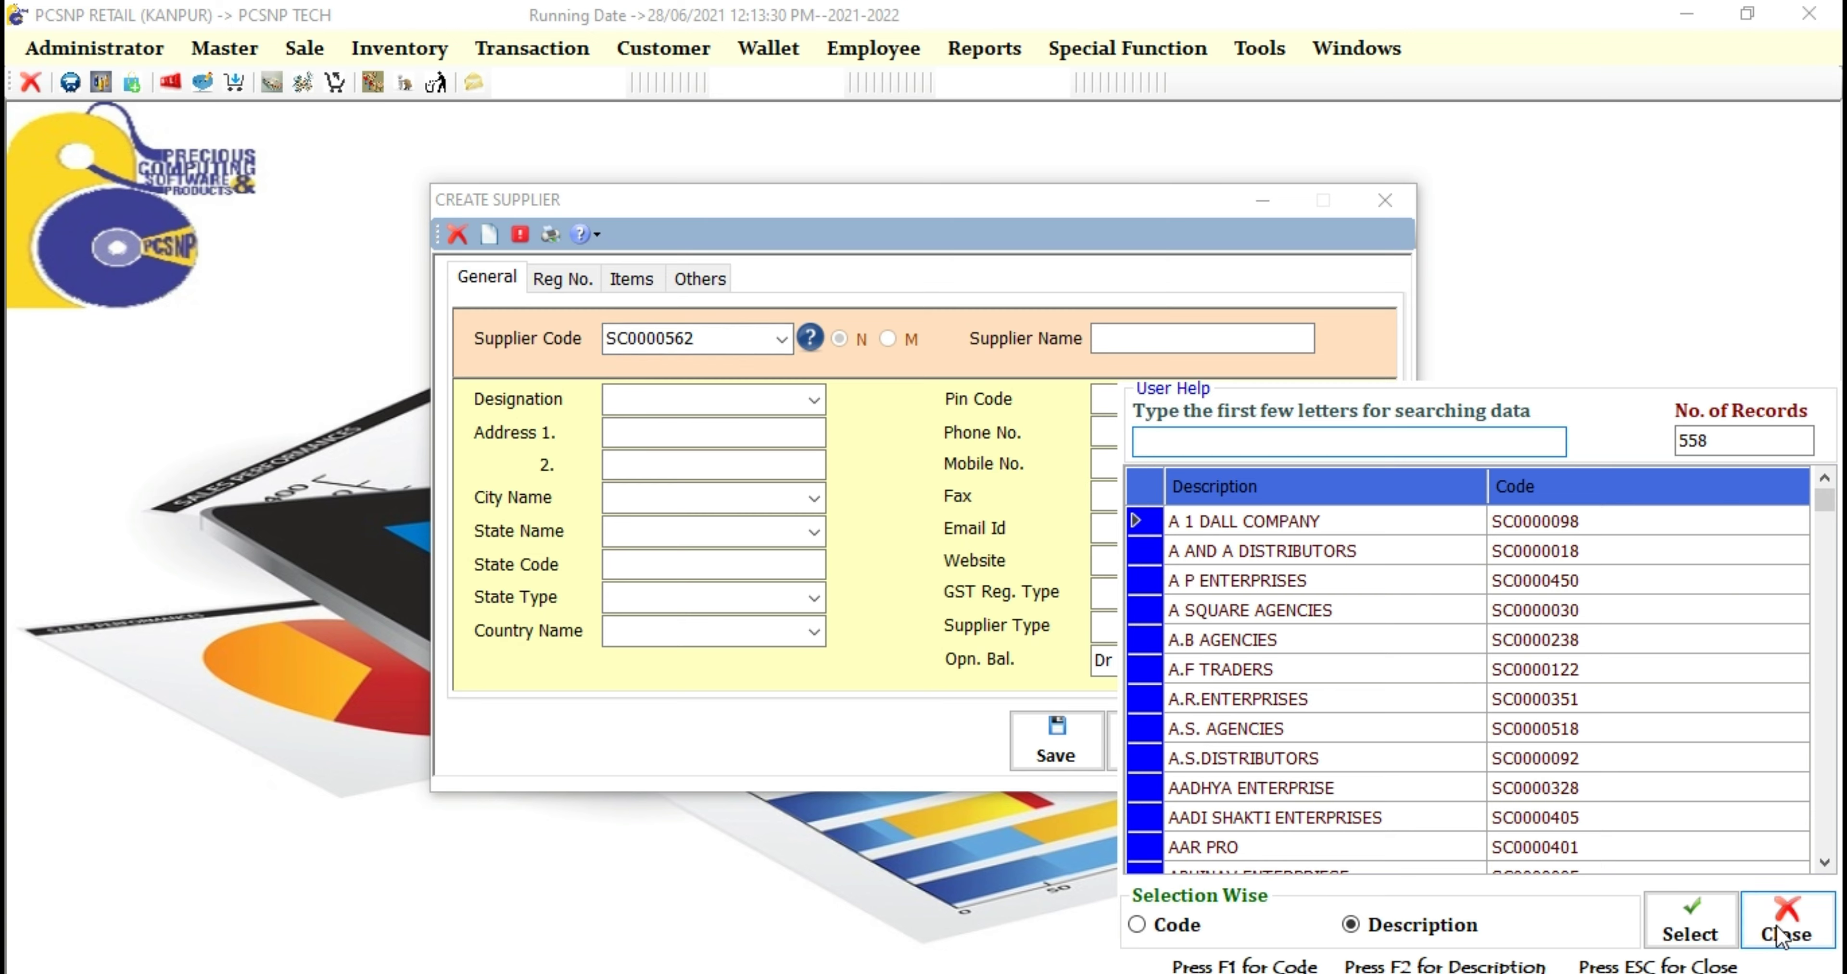
left_click_drag(1823, 501, 1823, 853)
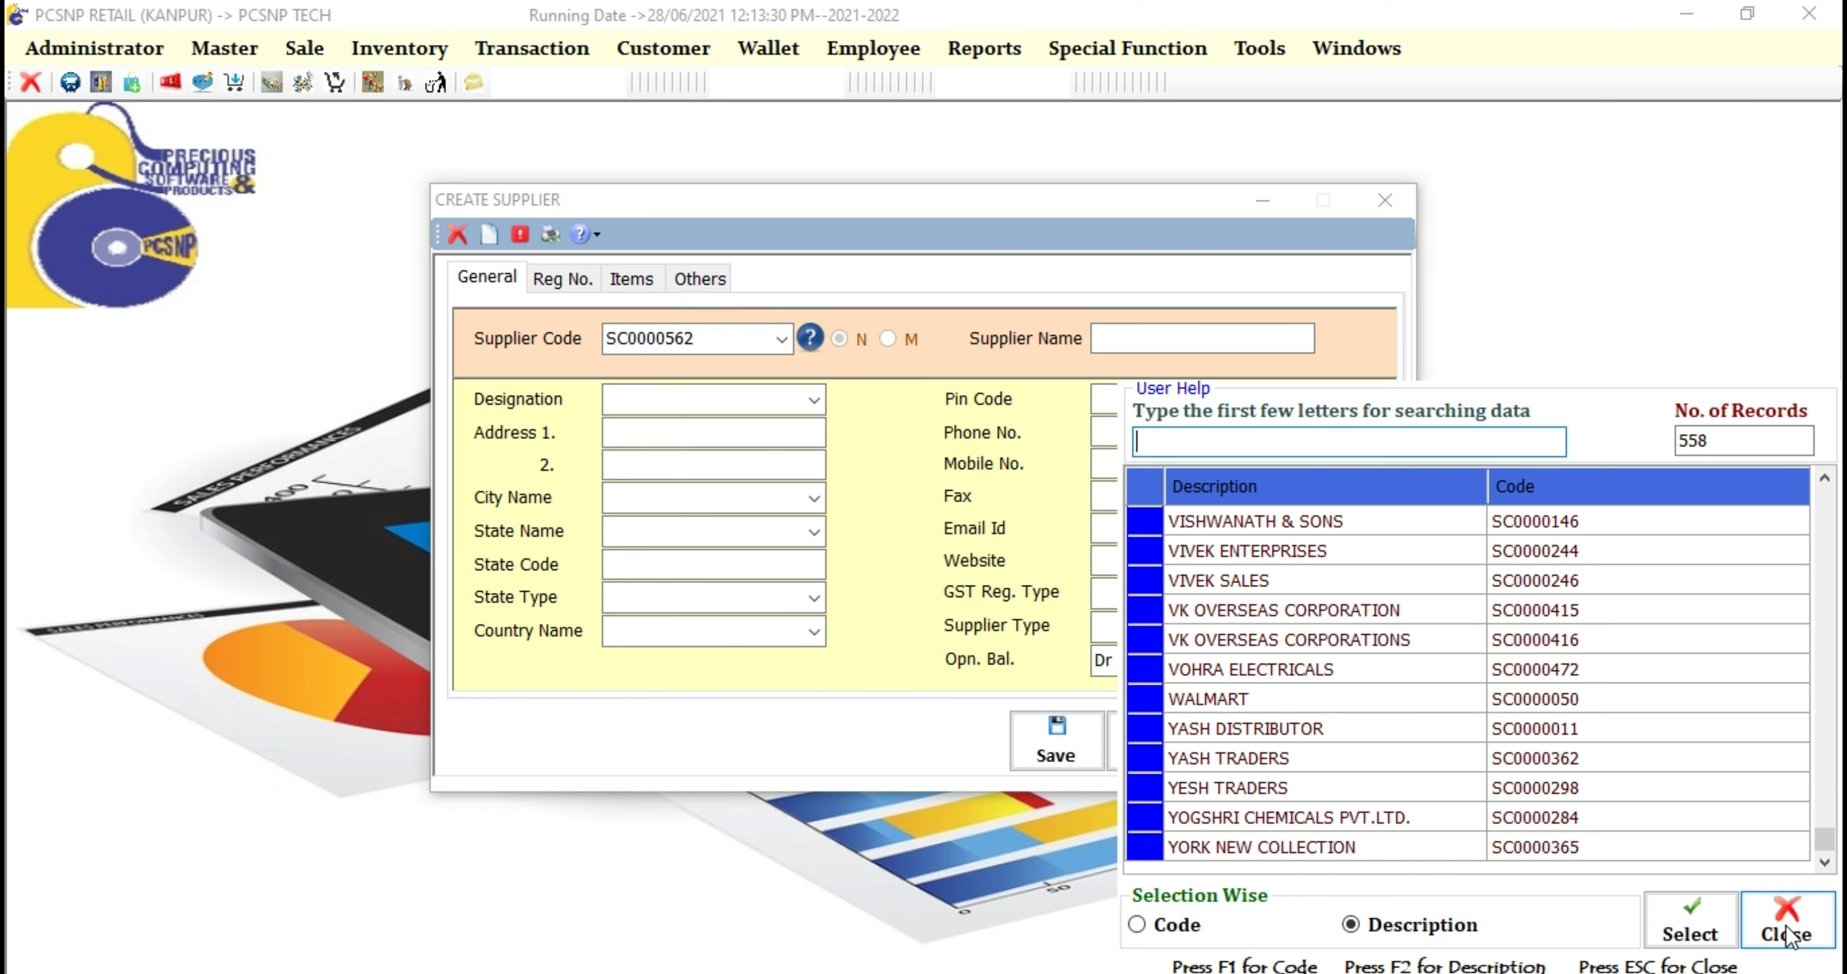
left_click(1786, 925)
left_click(1159, 337)
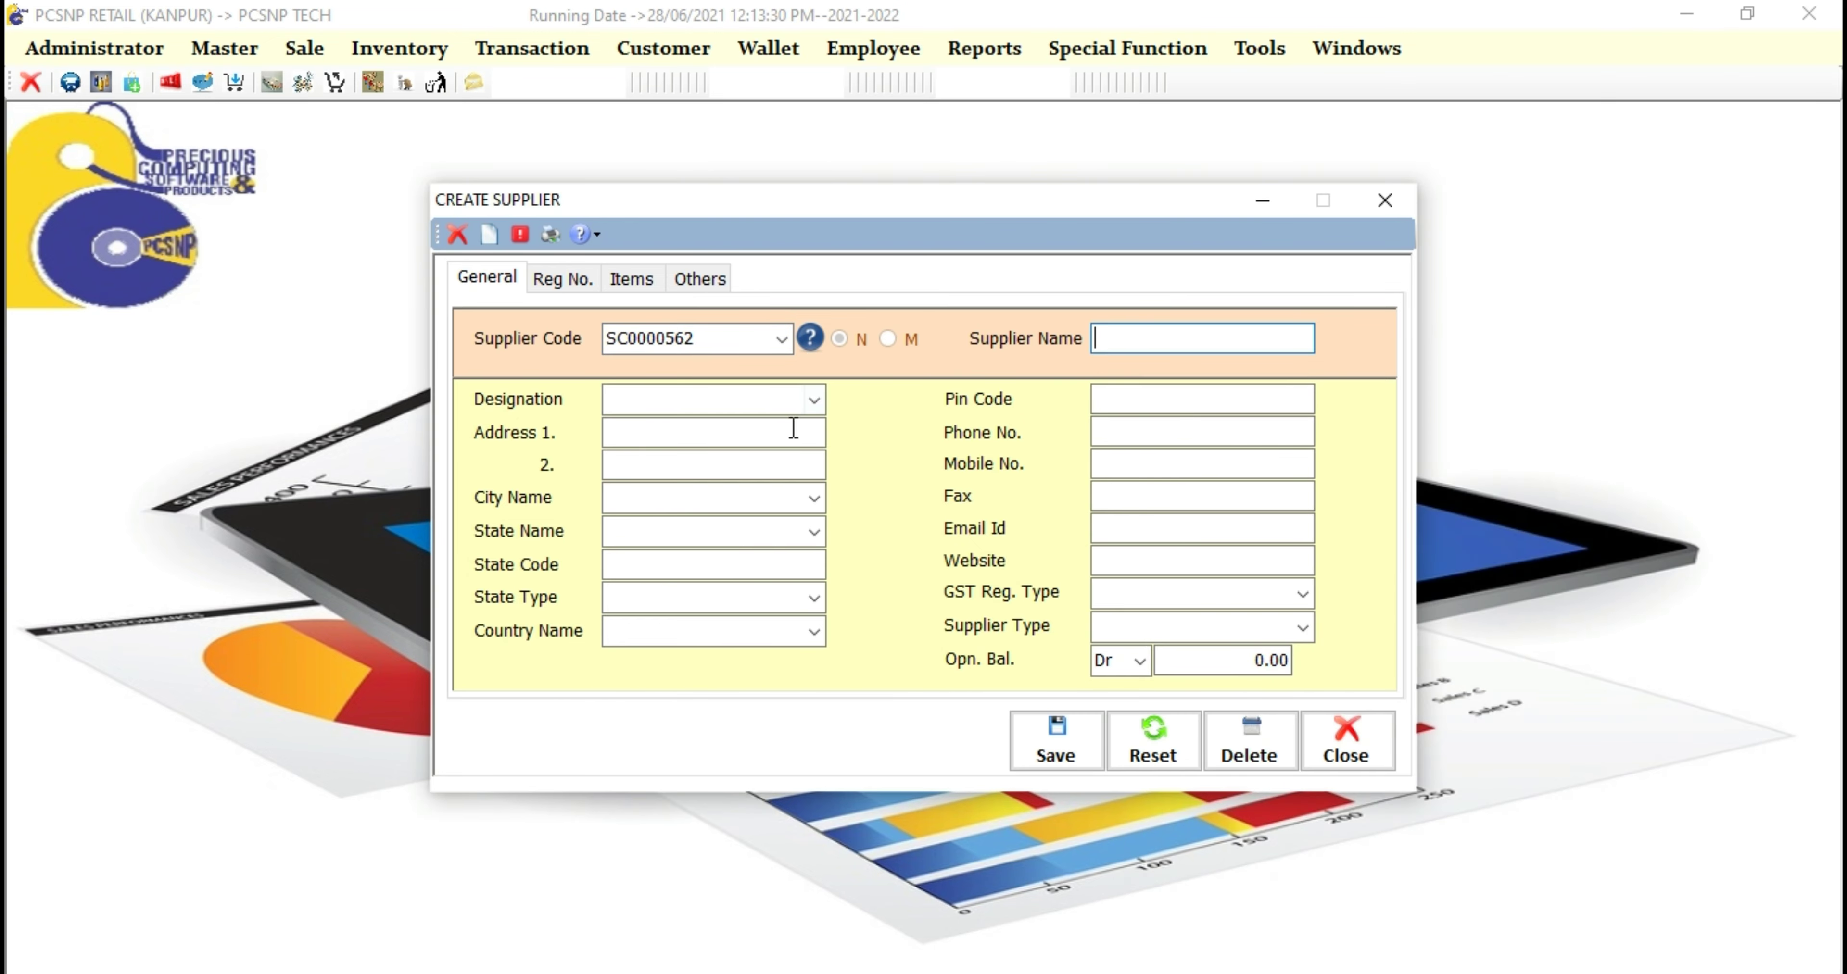
Step: Look through the Designation, State Type and Country choices without selecting any
left_click(804, 398)
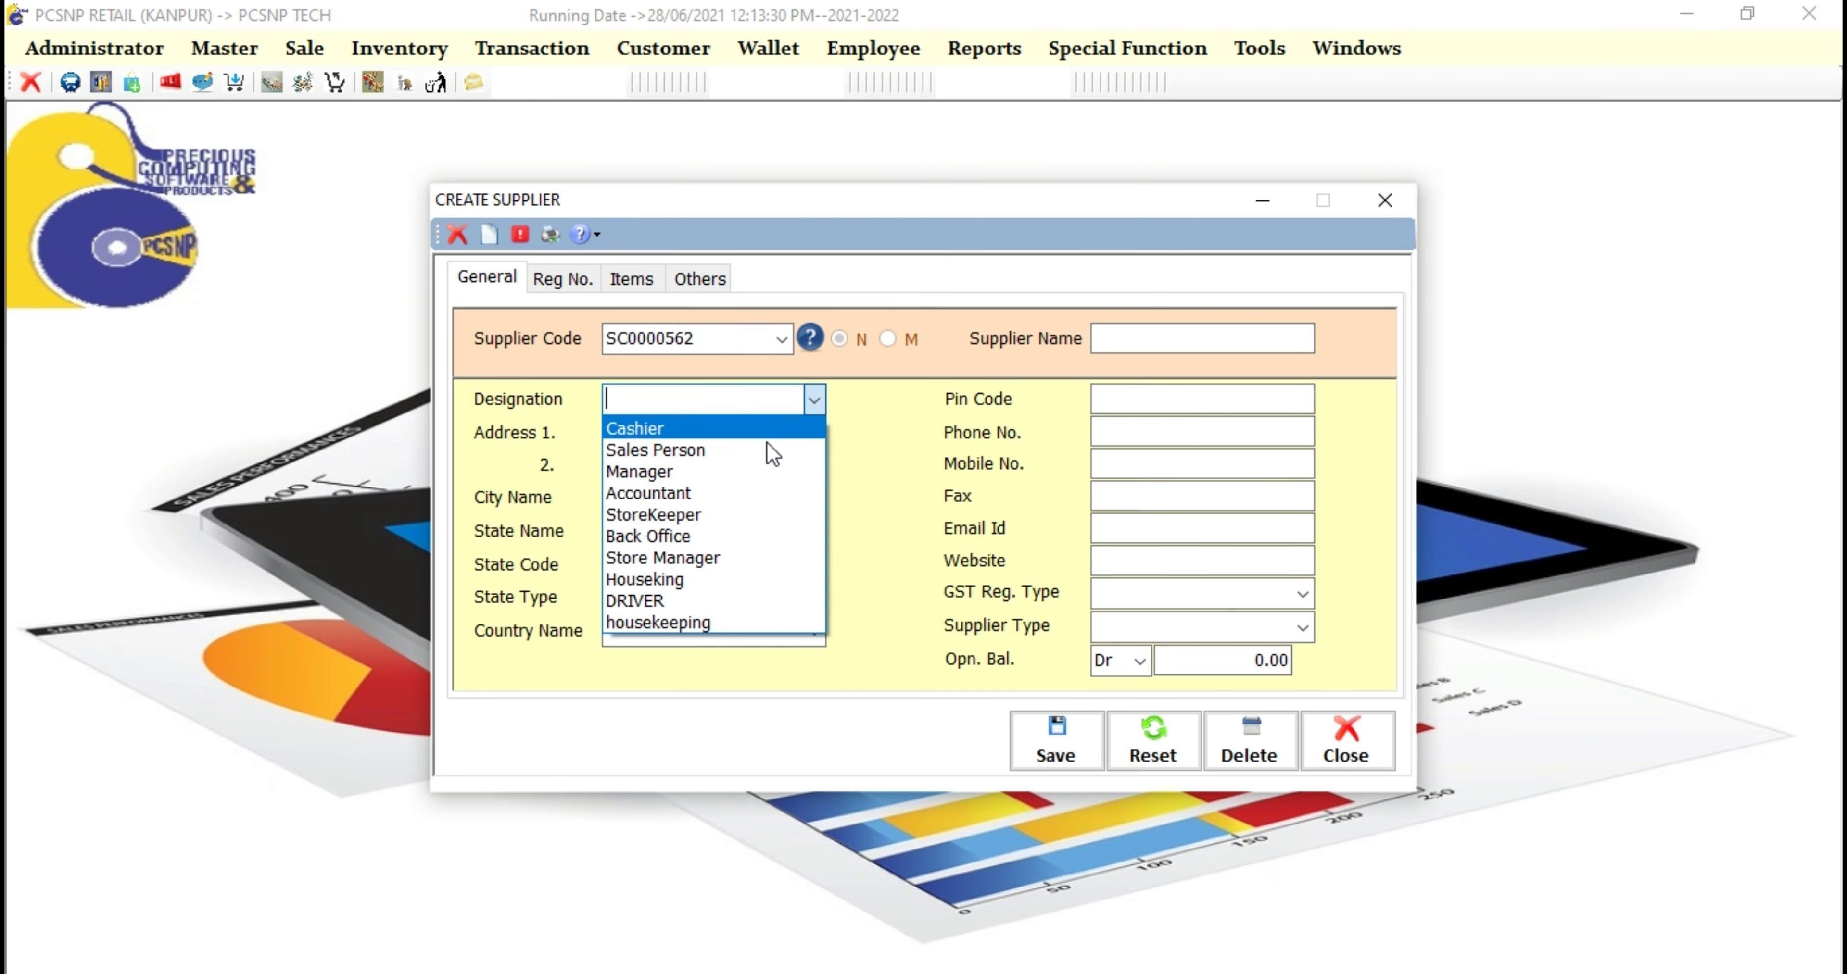
left_click(901, 568)
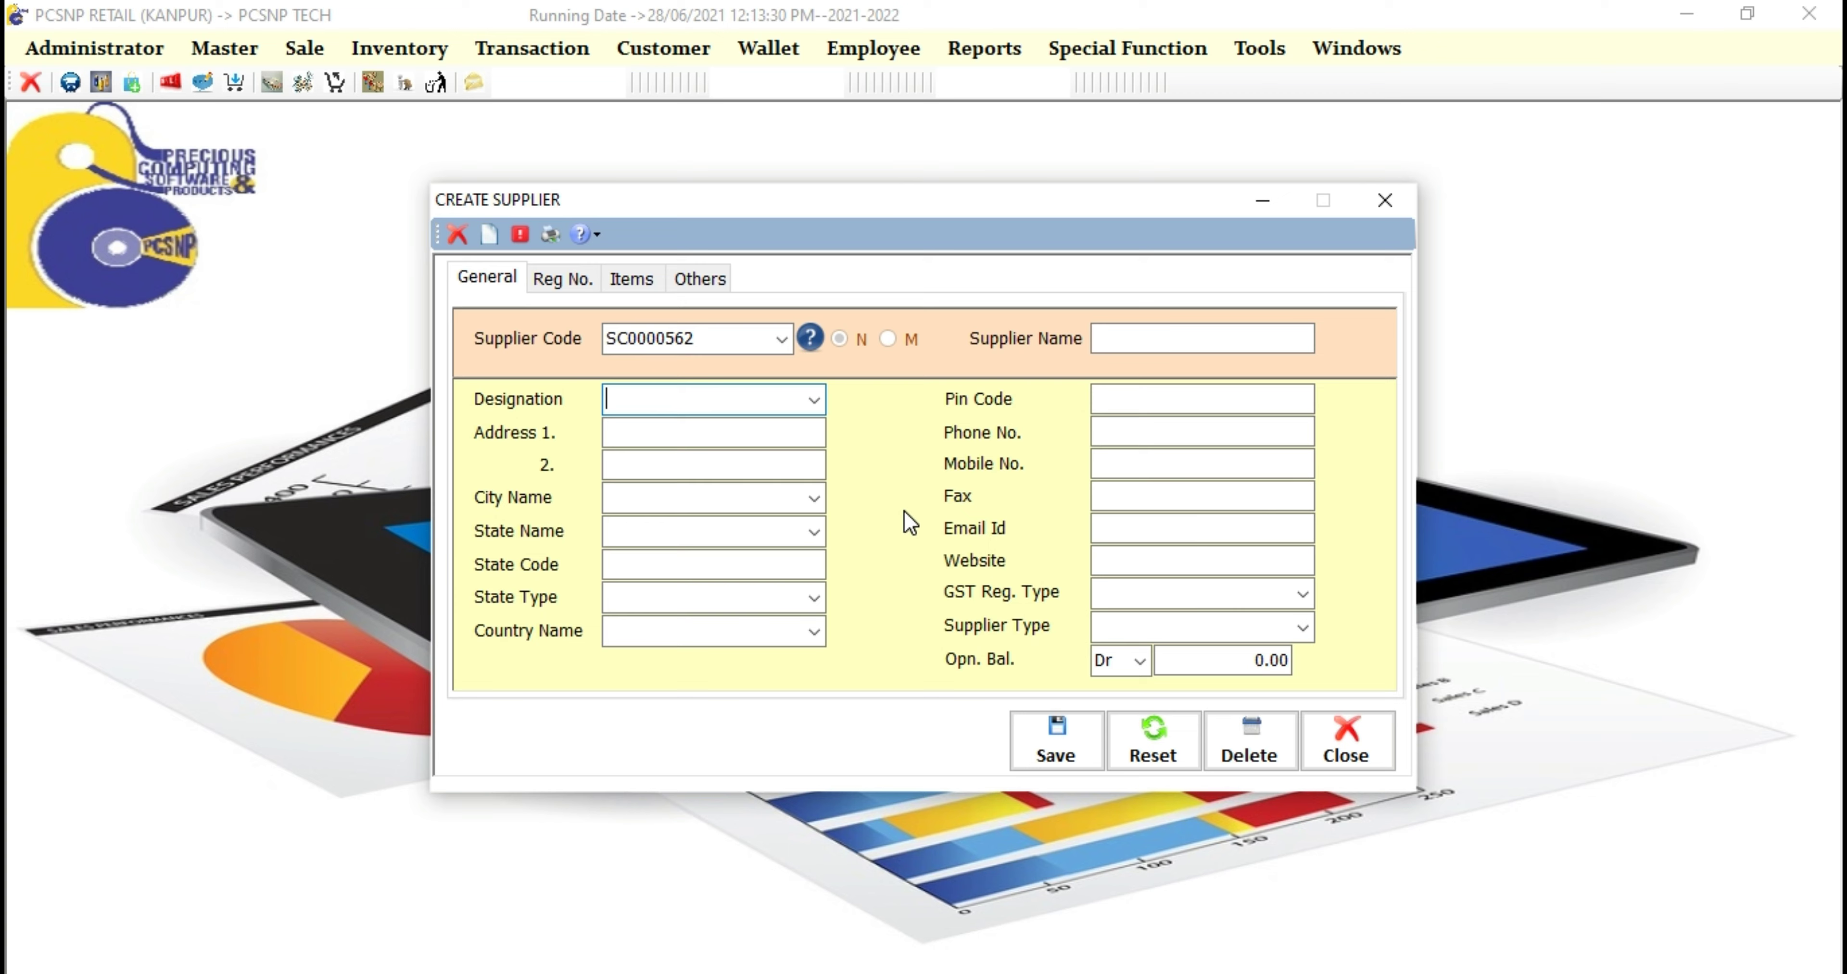
left_click(674, 436)
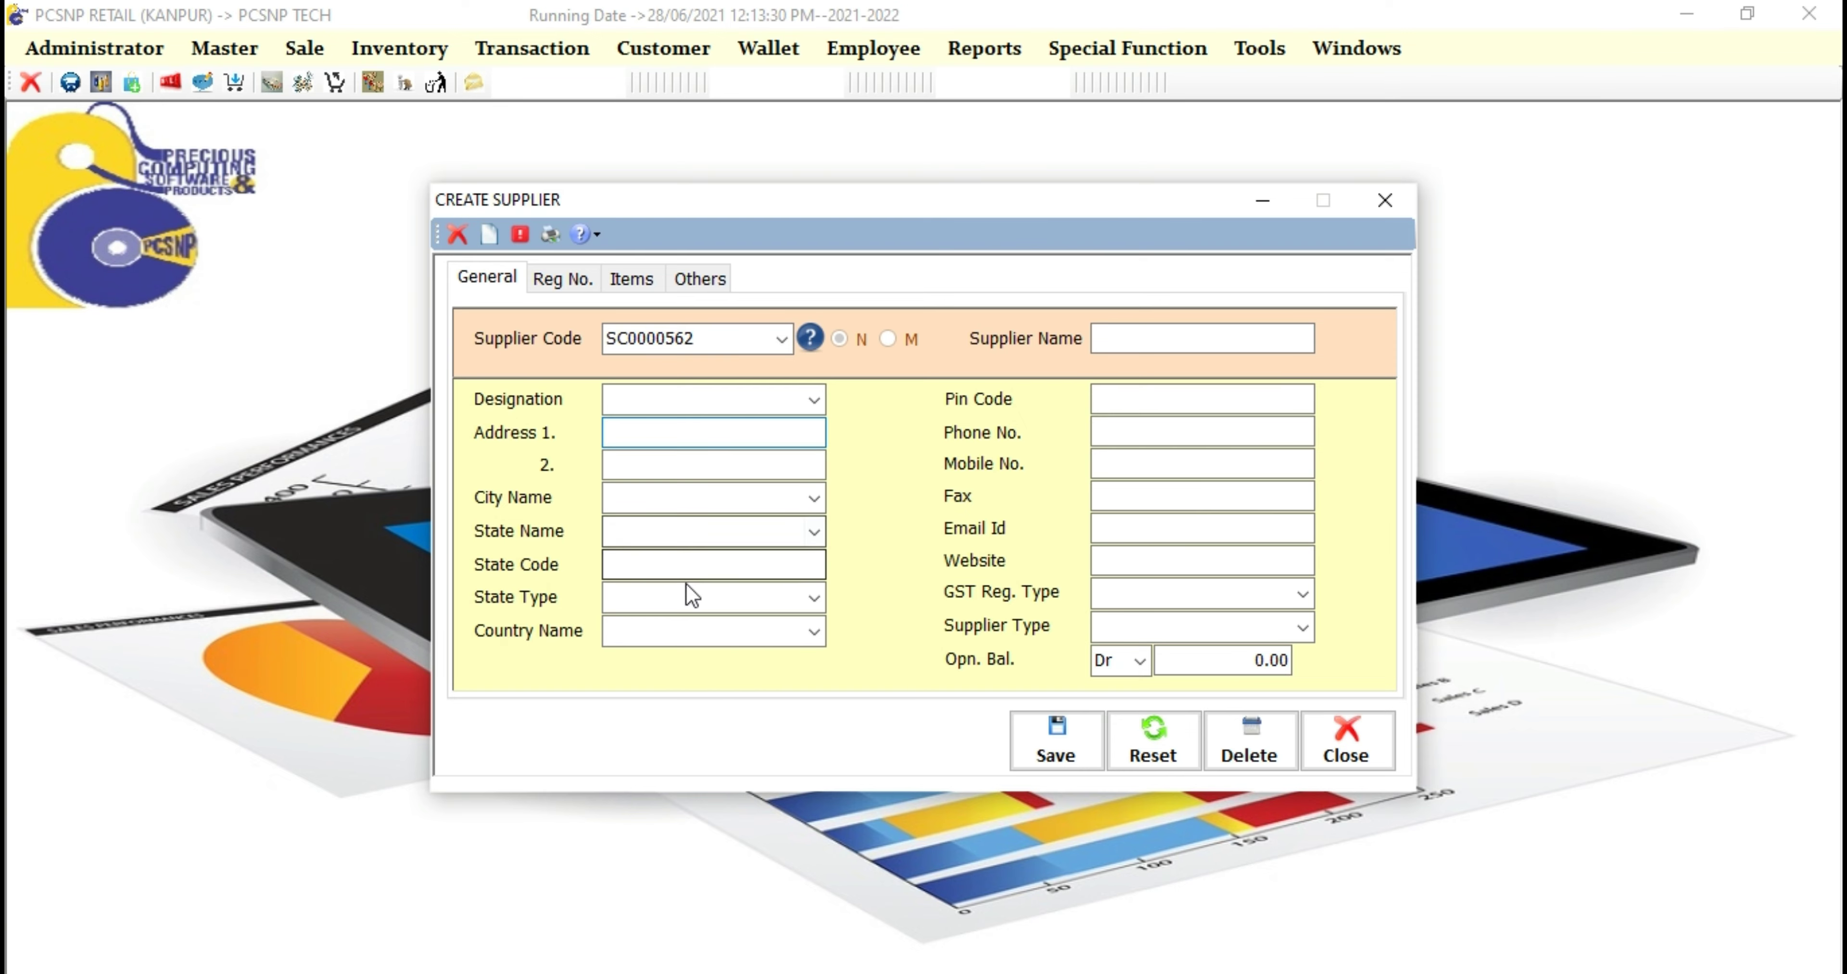
left_click(814, 597)
left_click(783, 671)
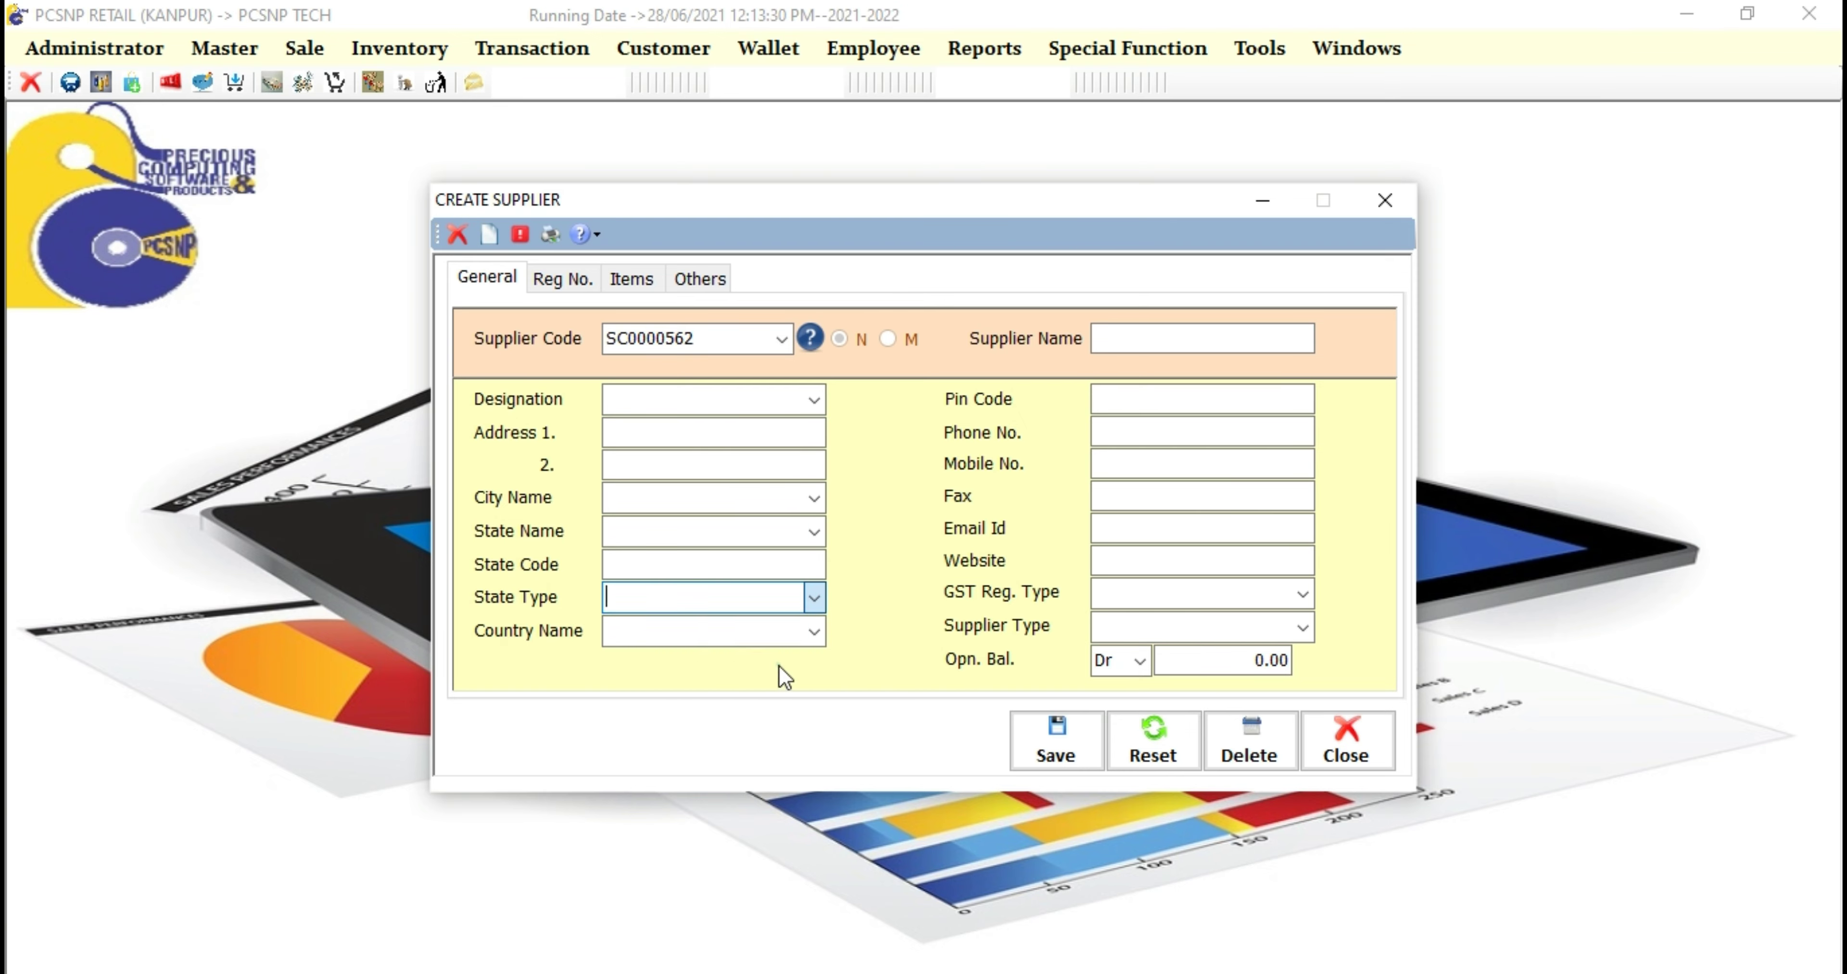
left_click(815, 632)
left_click(816, 633)
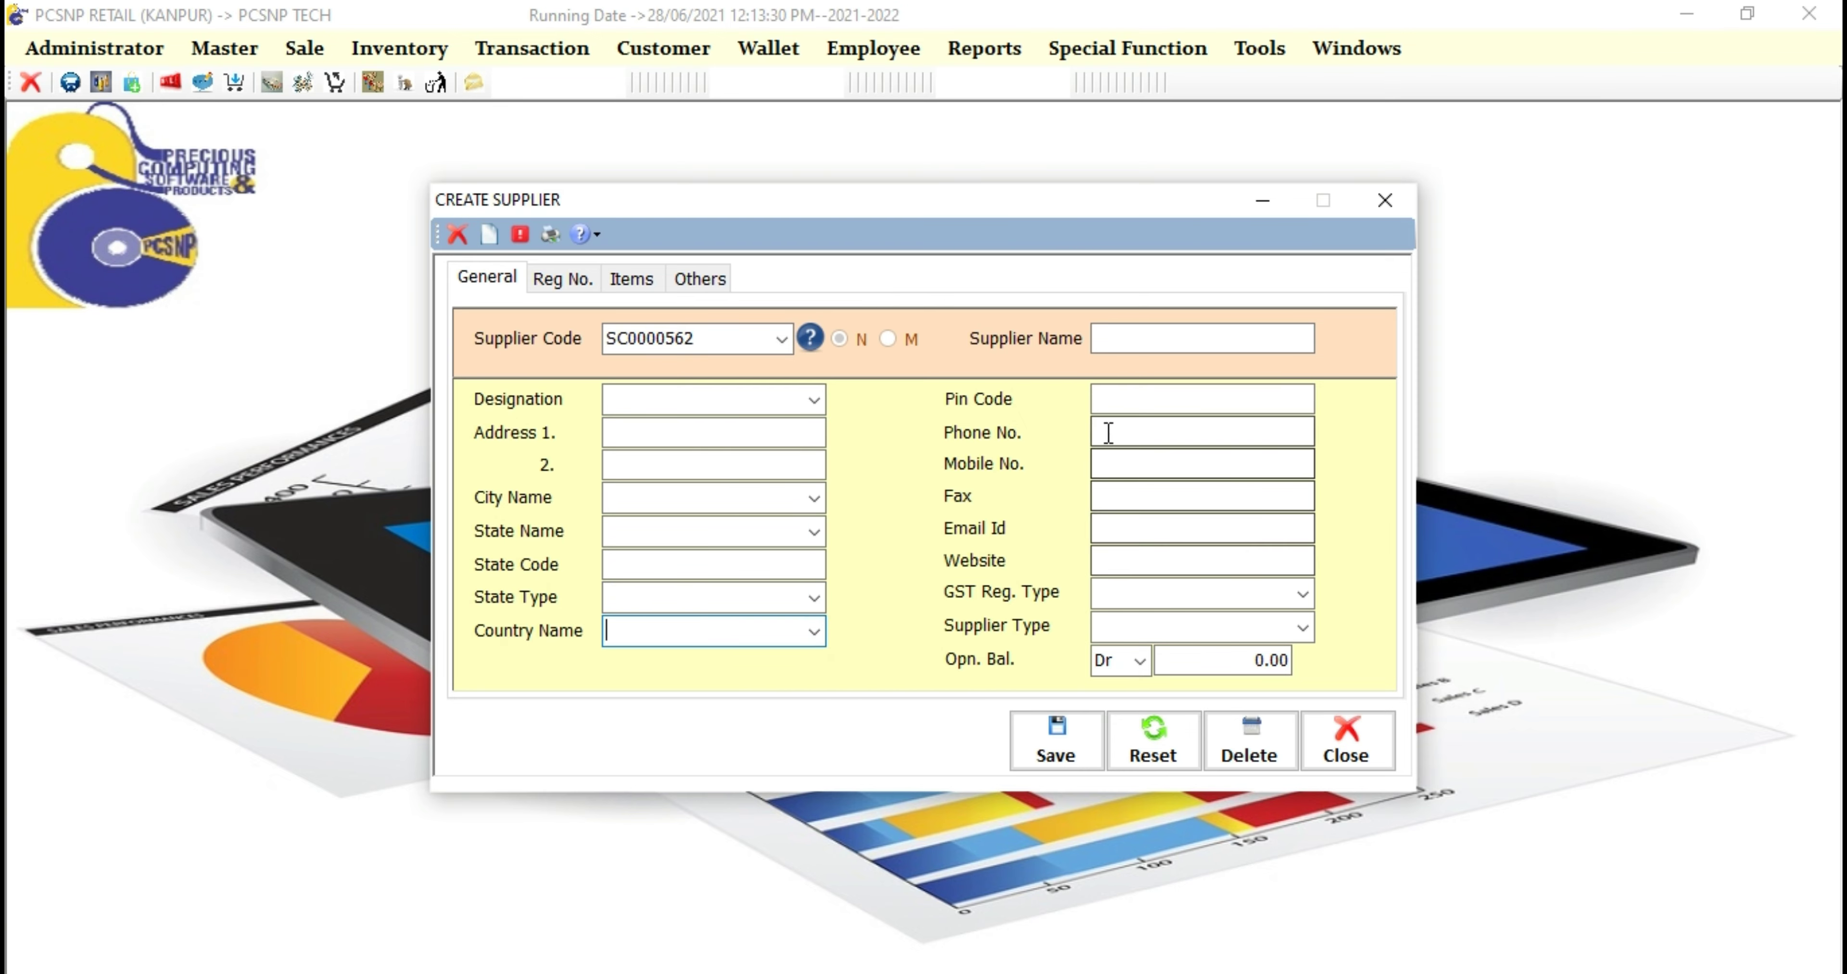
Step: Look through the GST Reg. Type and Supplier Type choices, then bring up the supplier lookup list
left_click(1111, 401)
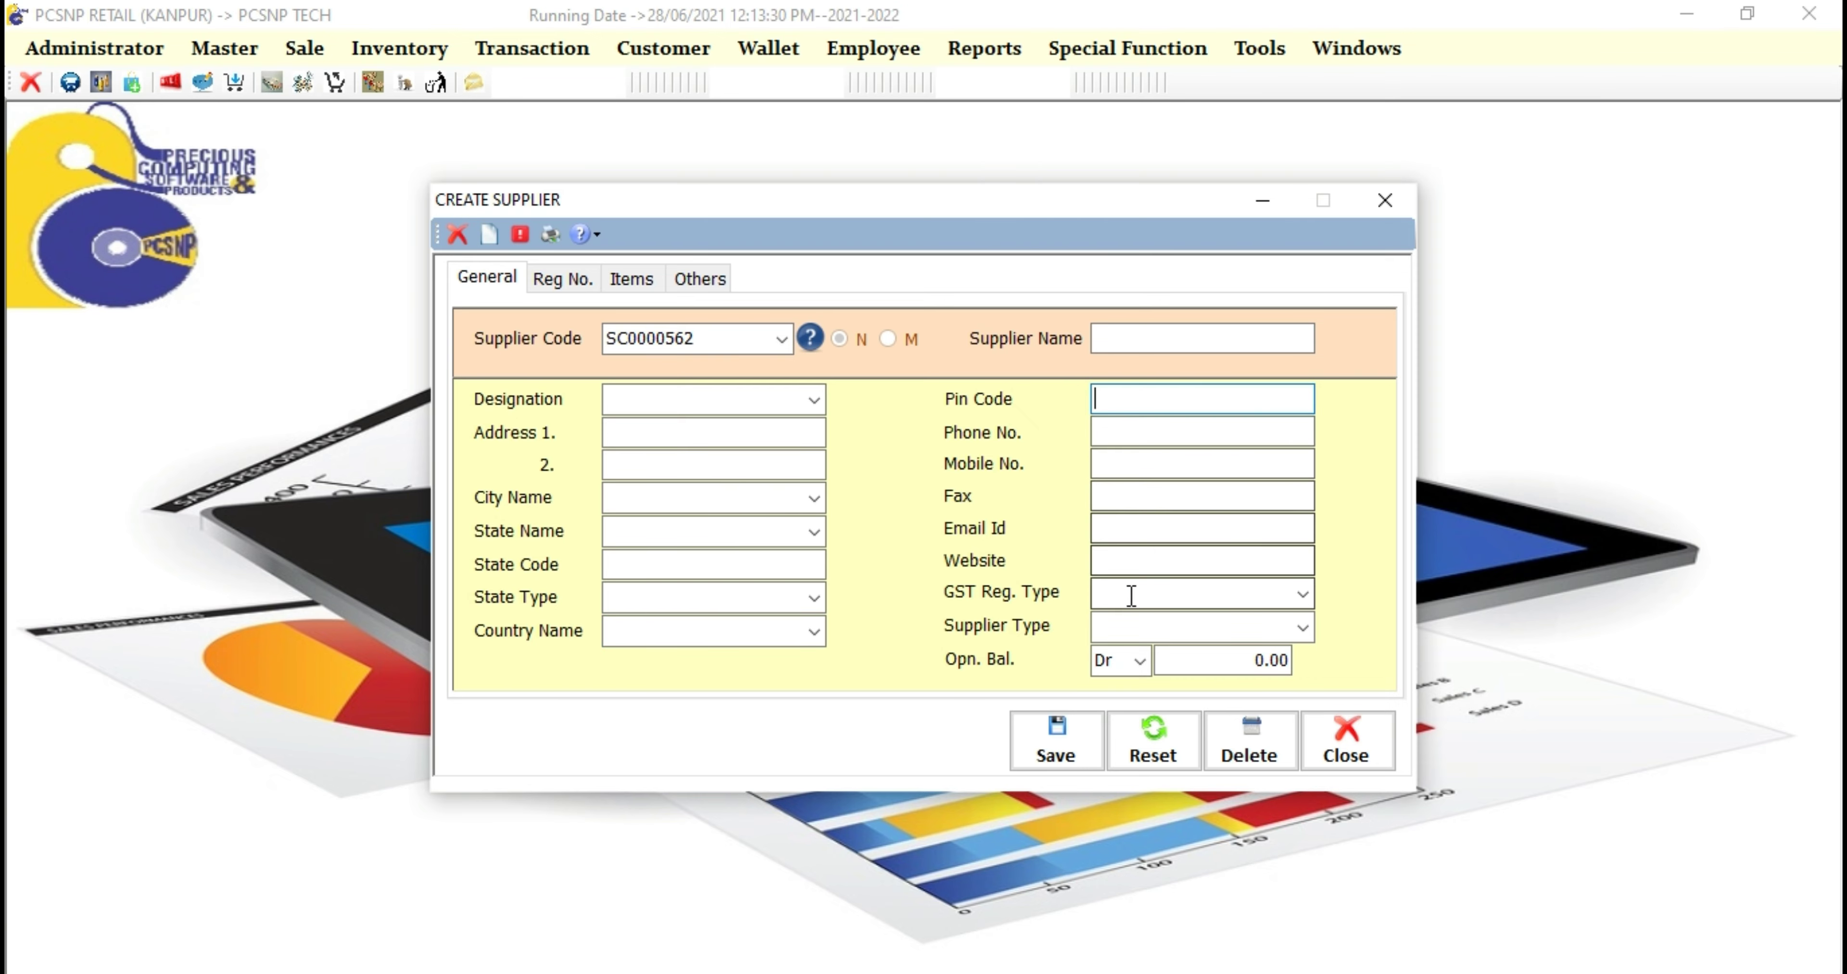
left_click(1302, 594)
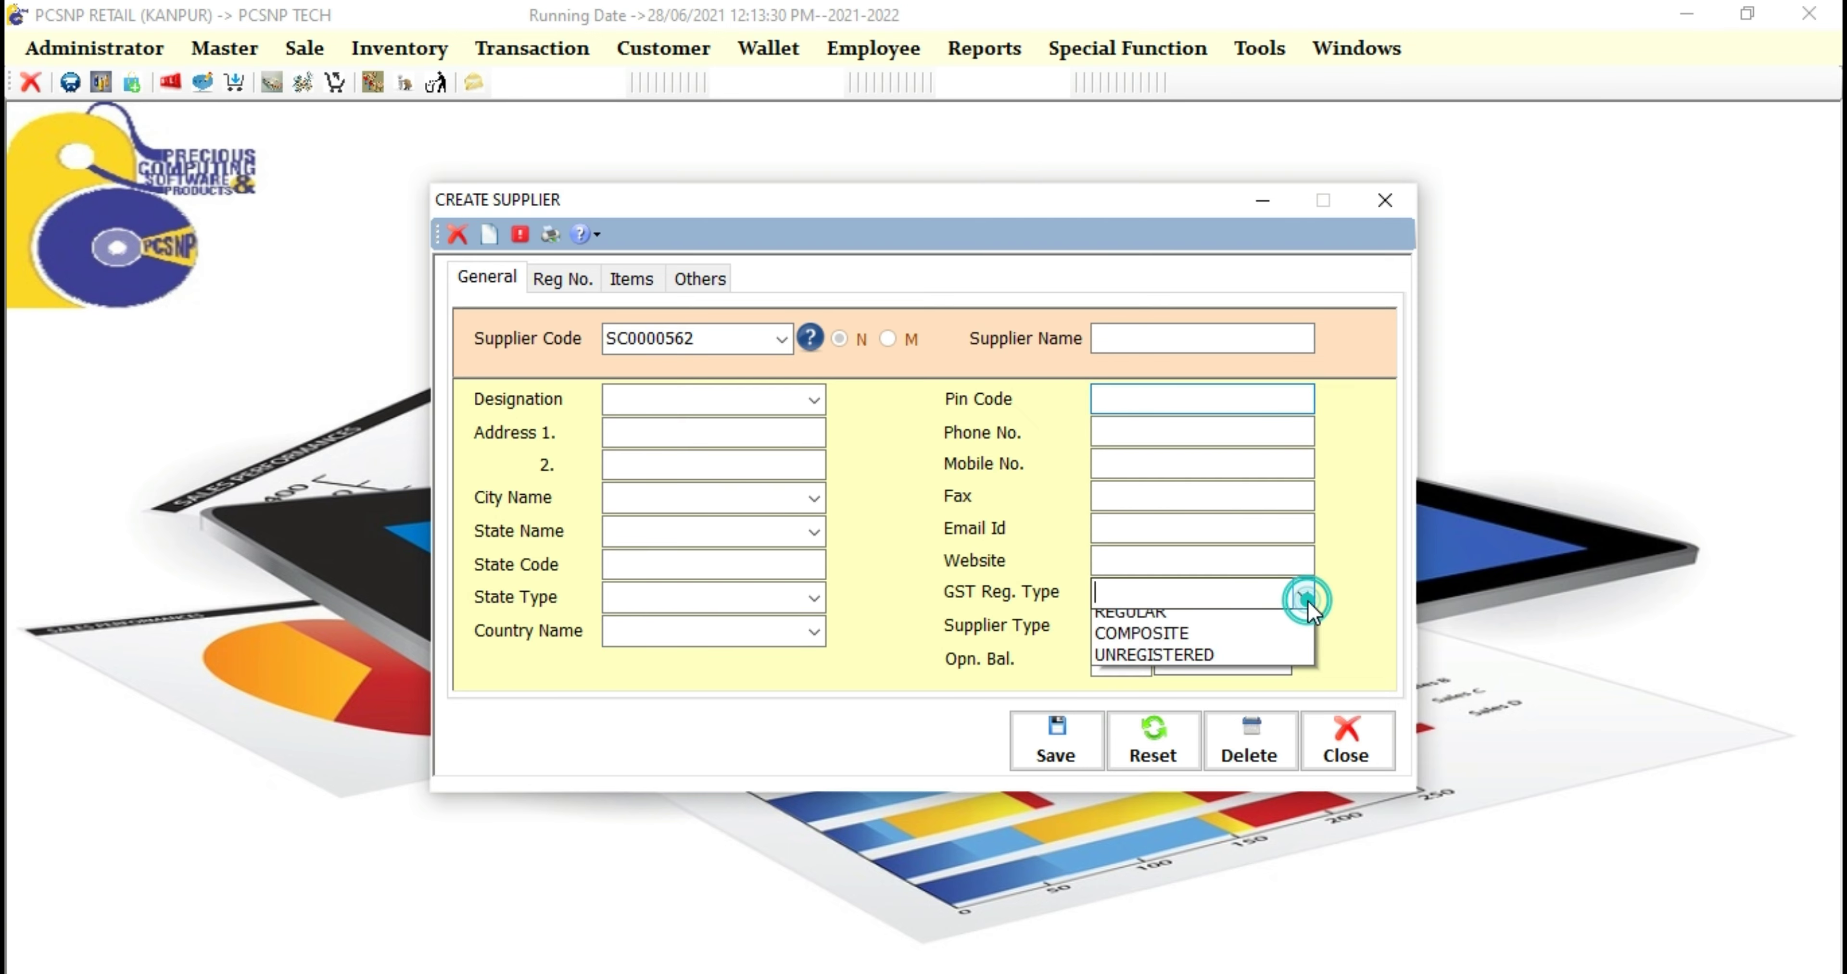
left_click(1305, 628)
left_click(1308, 630)
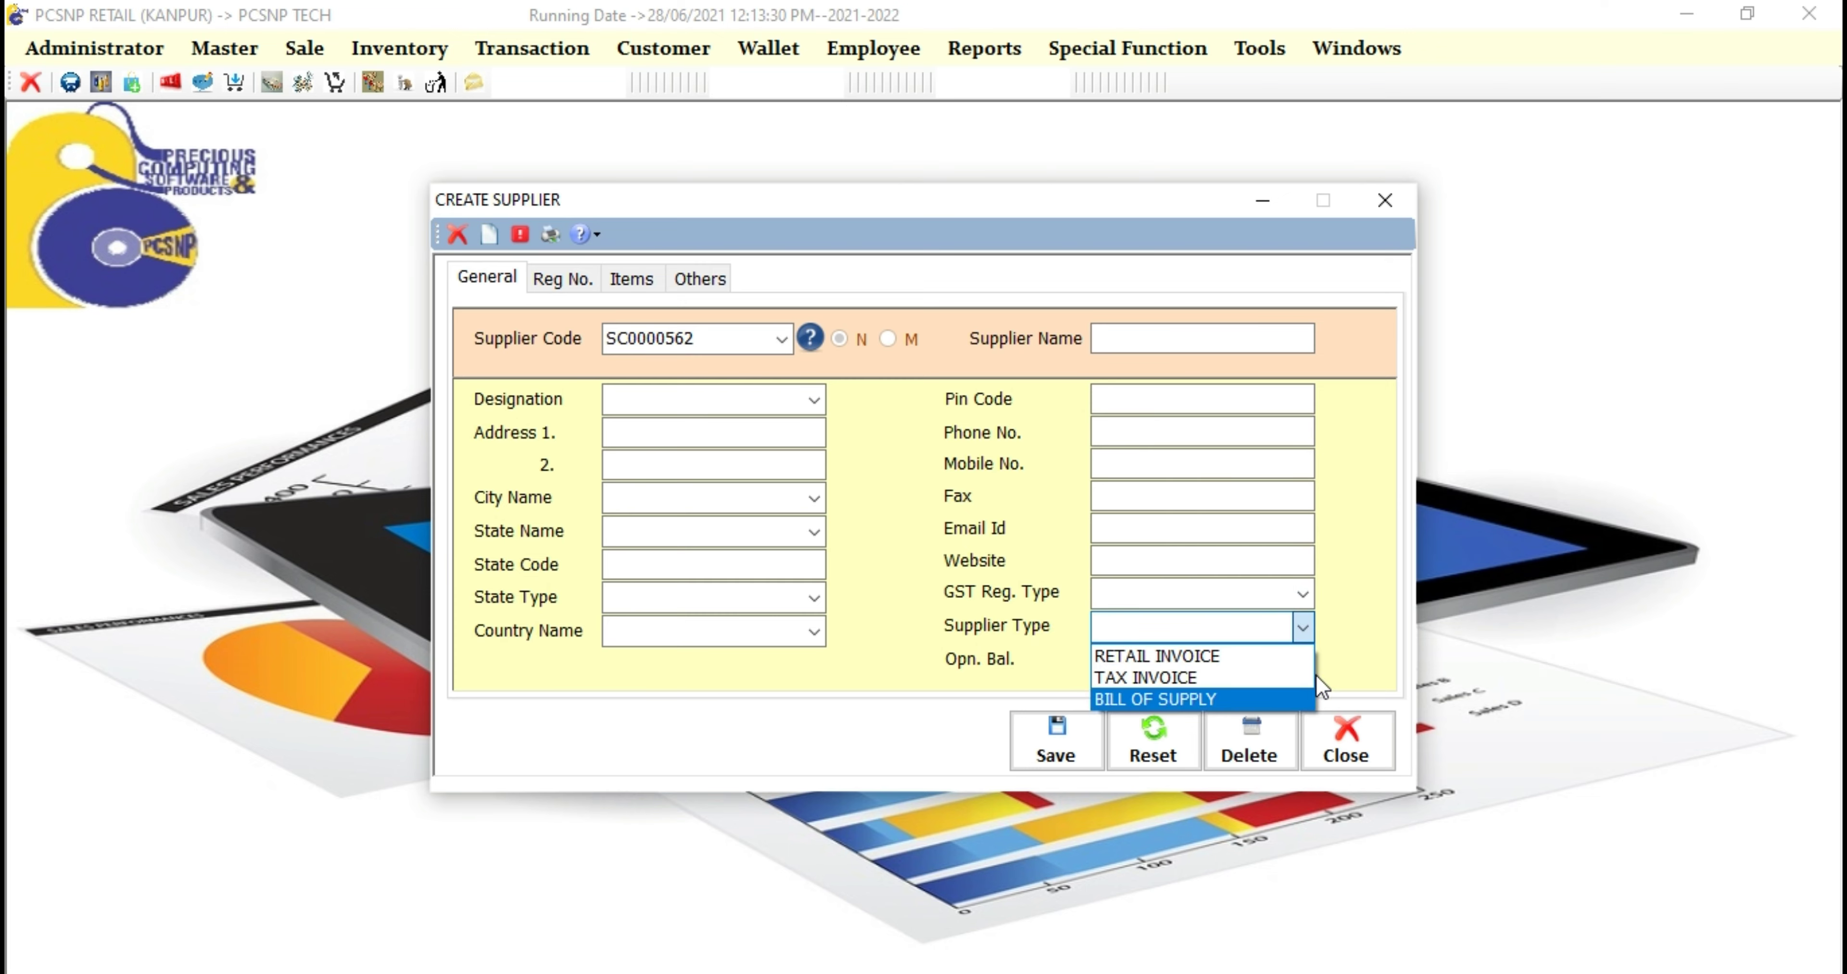
left_click(1335, 663)
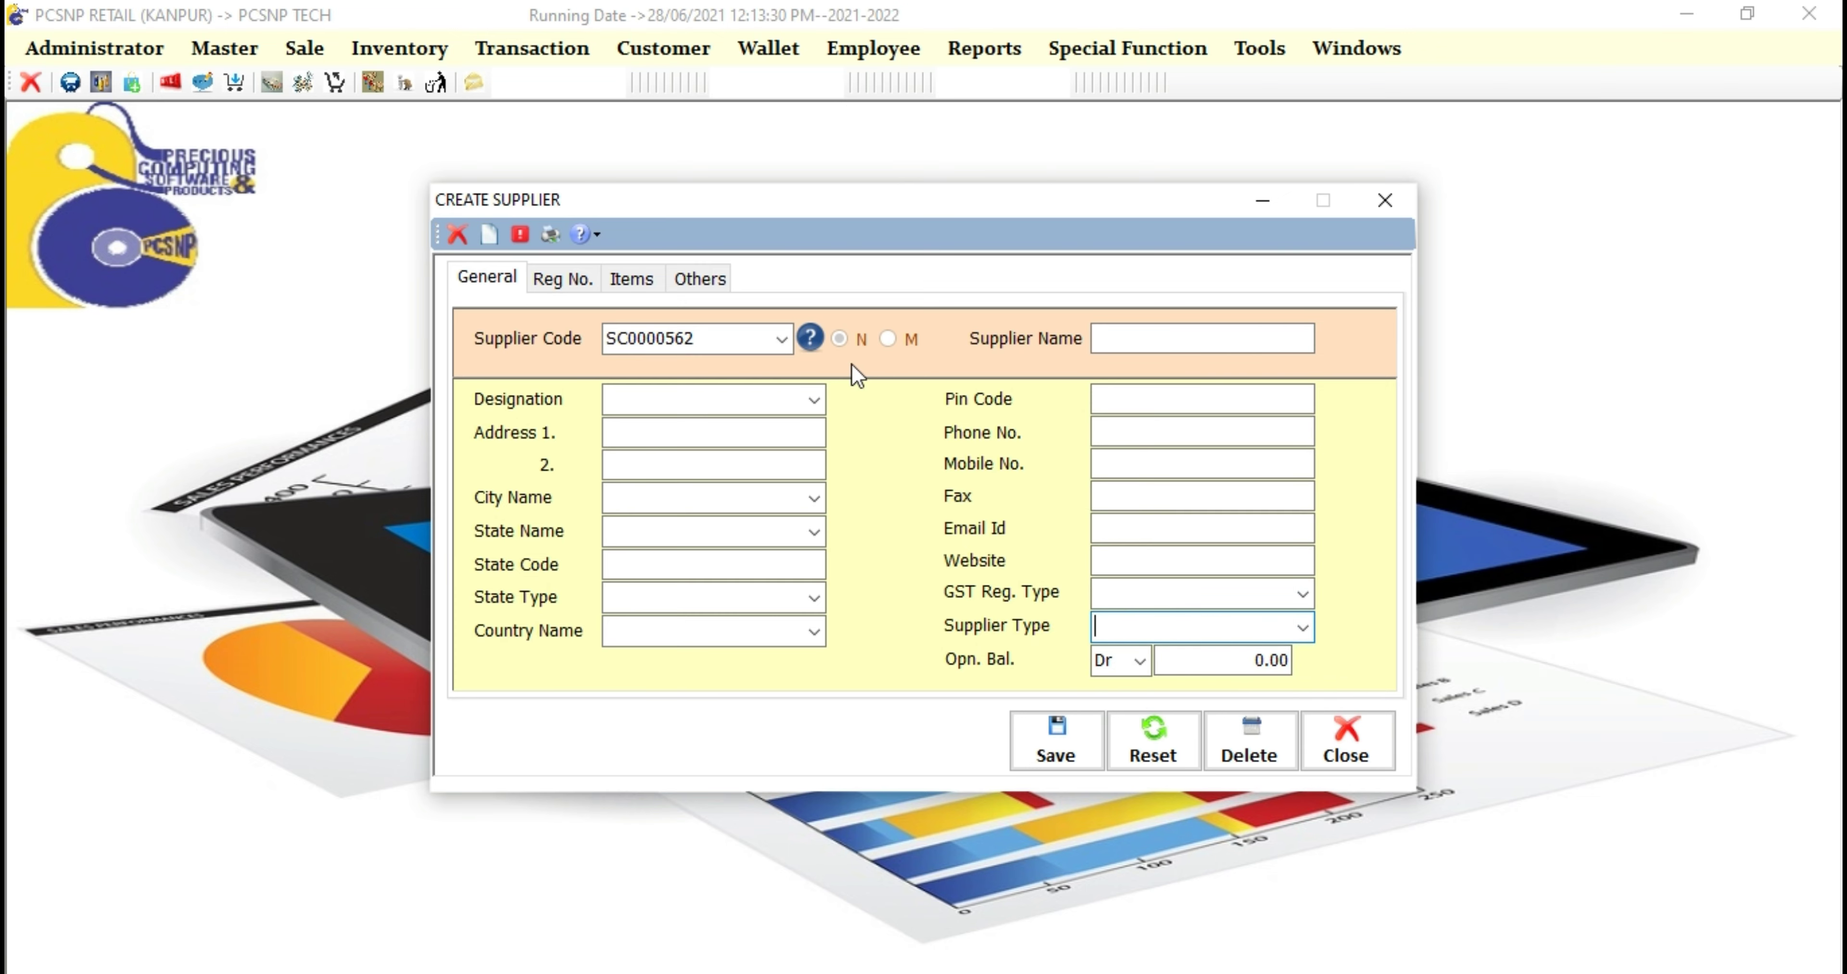
left_click(810, 338)
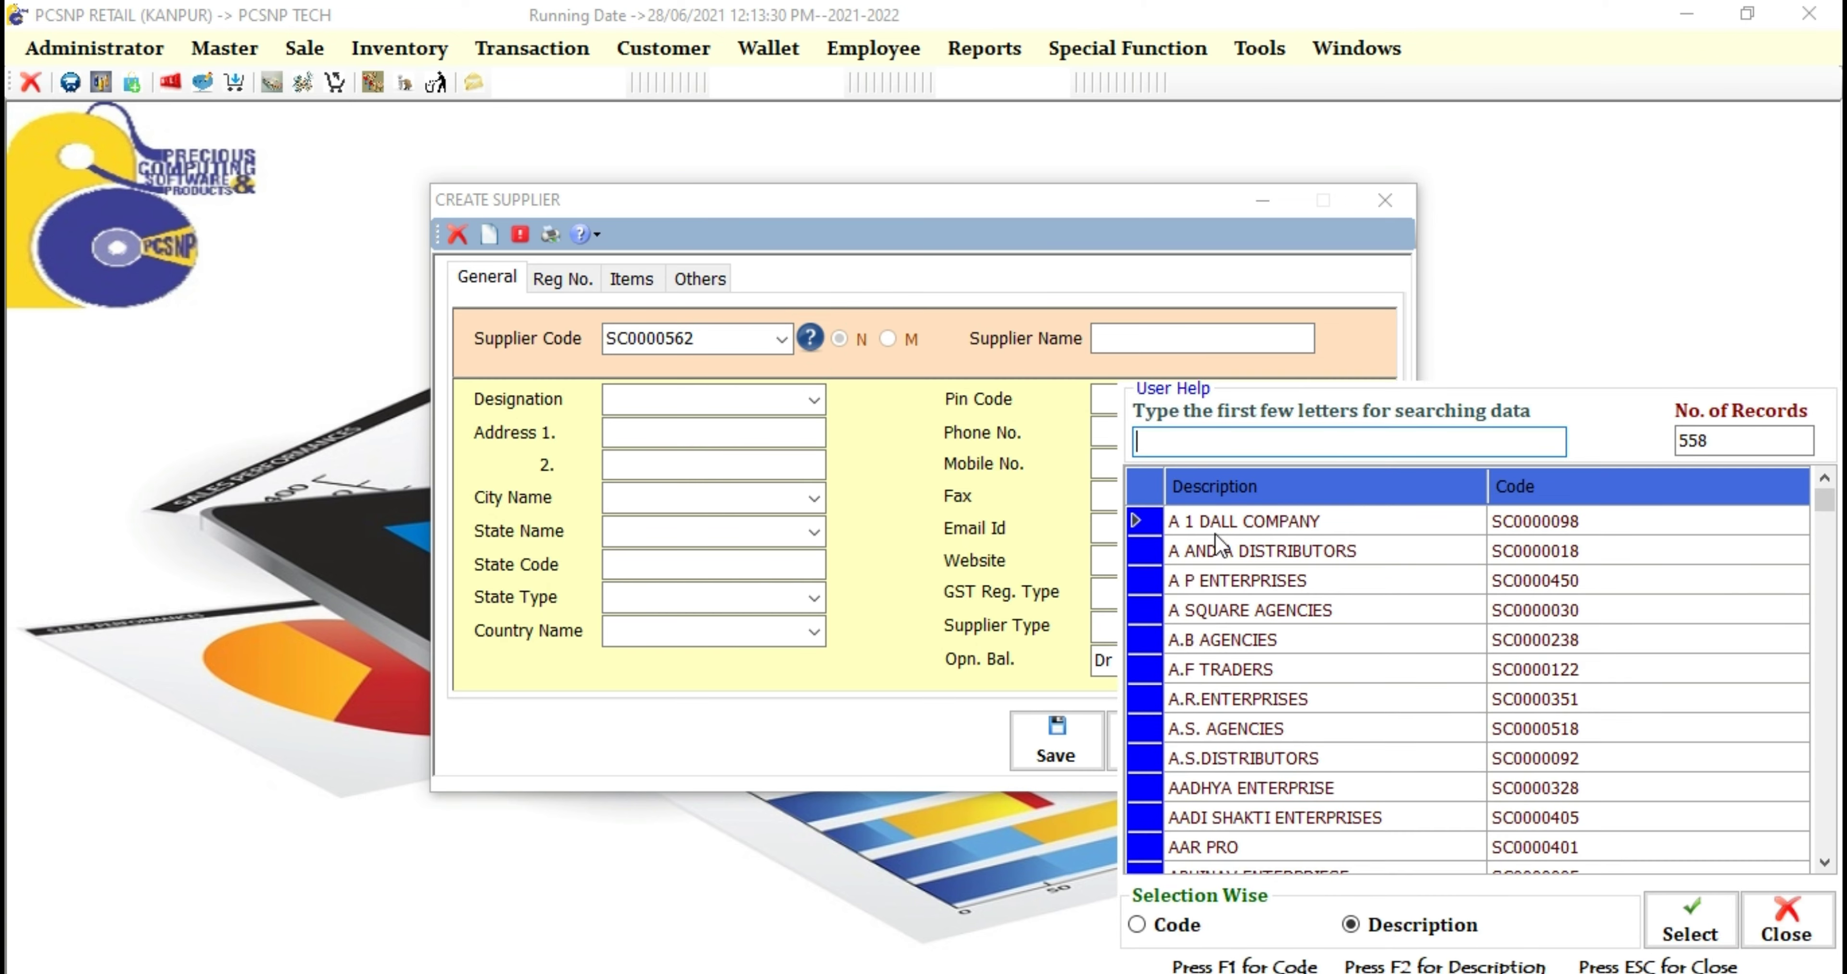
Step: Find ANNAYA TRADERS in the User Help list and load it (SC0000327) for modifying
scroll(1289, 731, "down", 10)
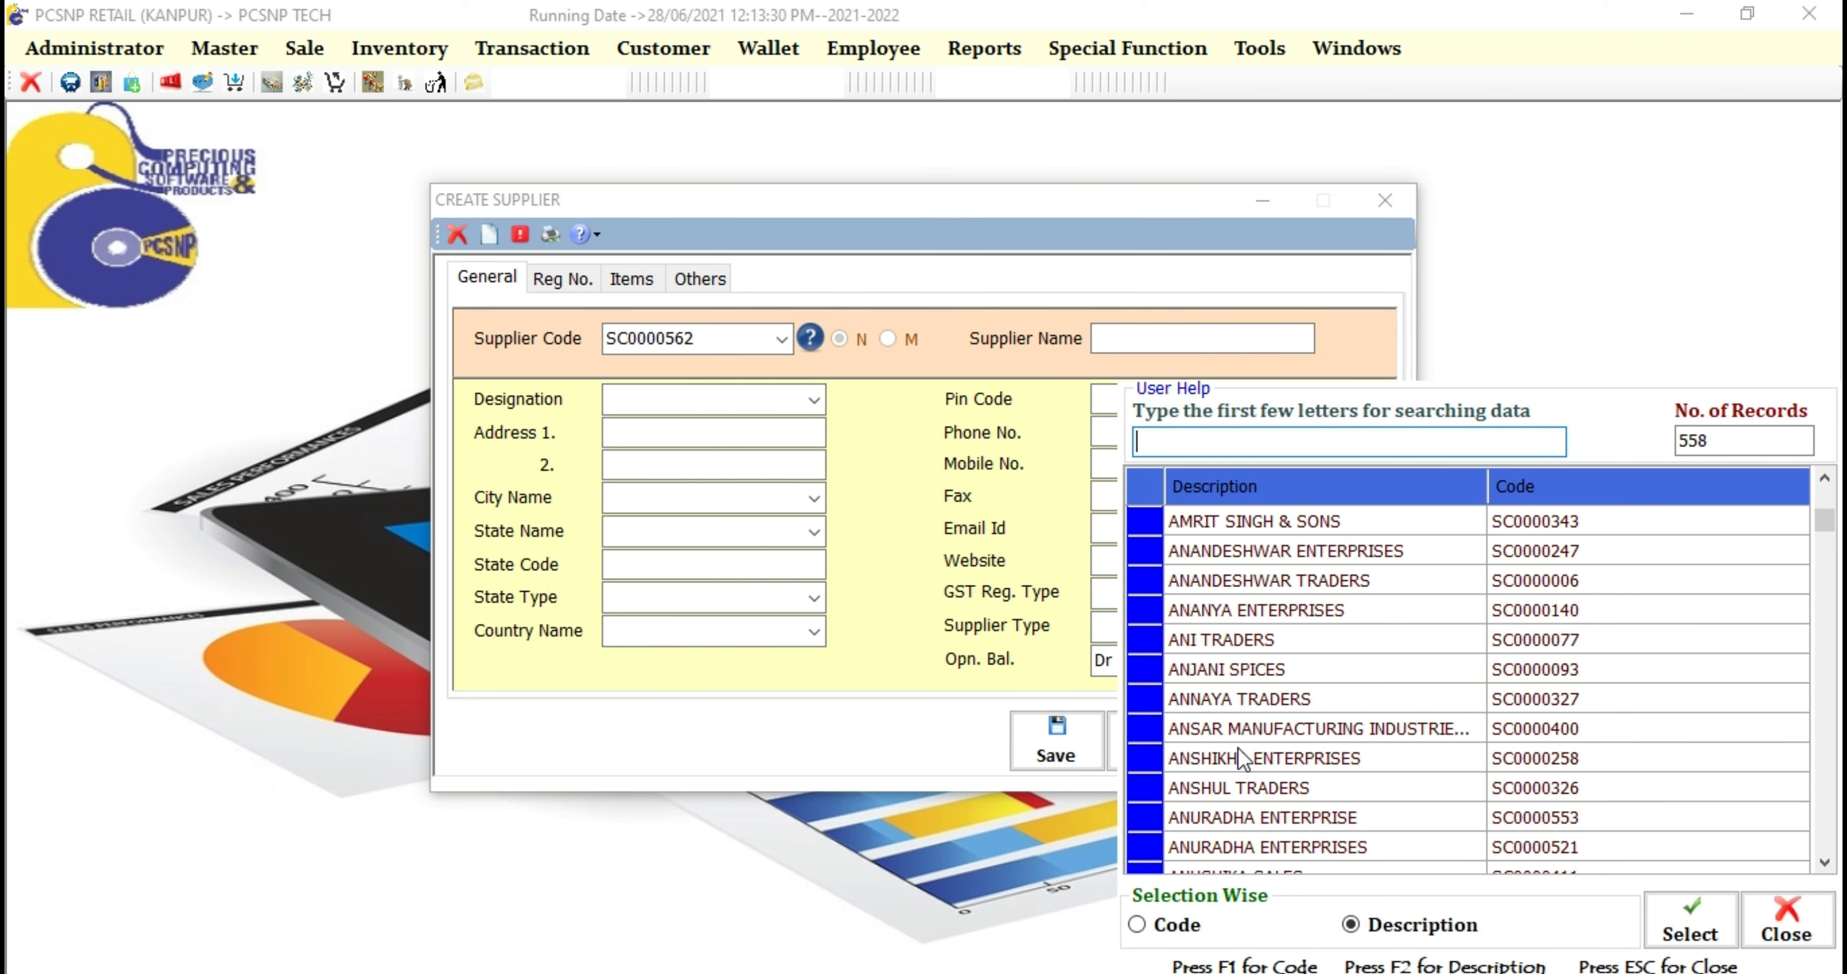
left_click(1148, 700)
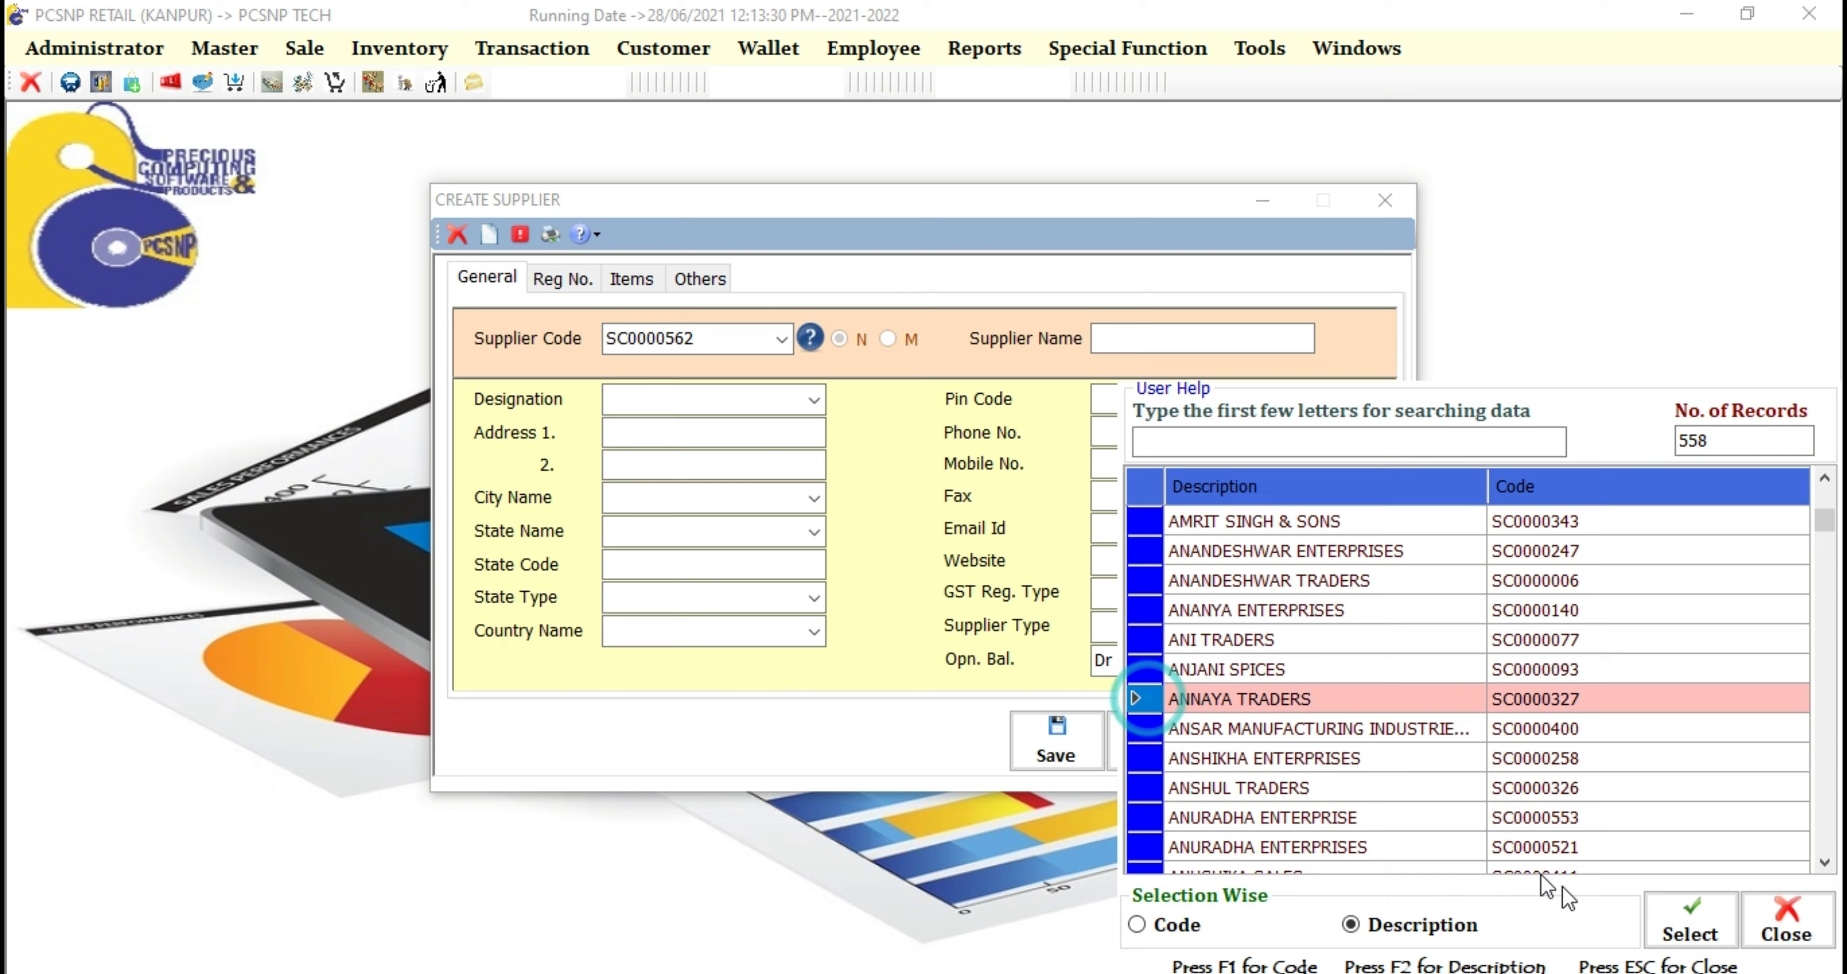
left_click(1686, 920)
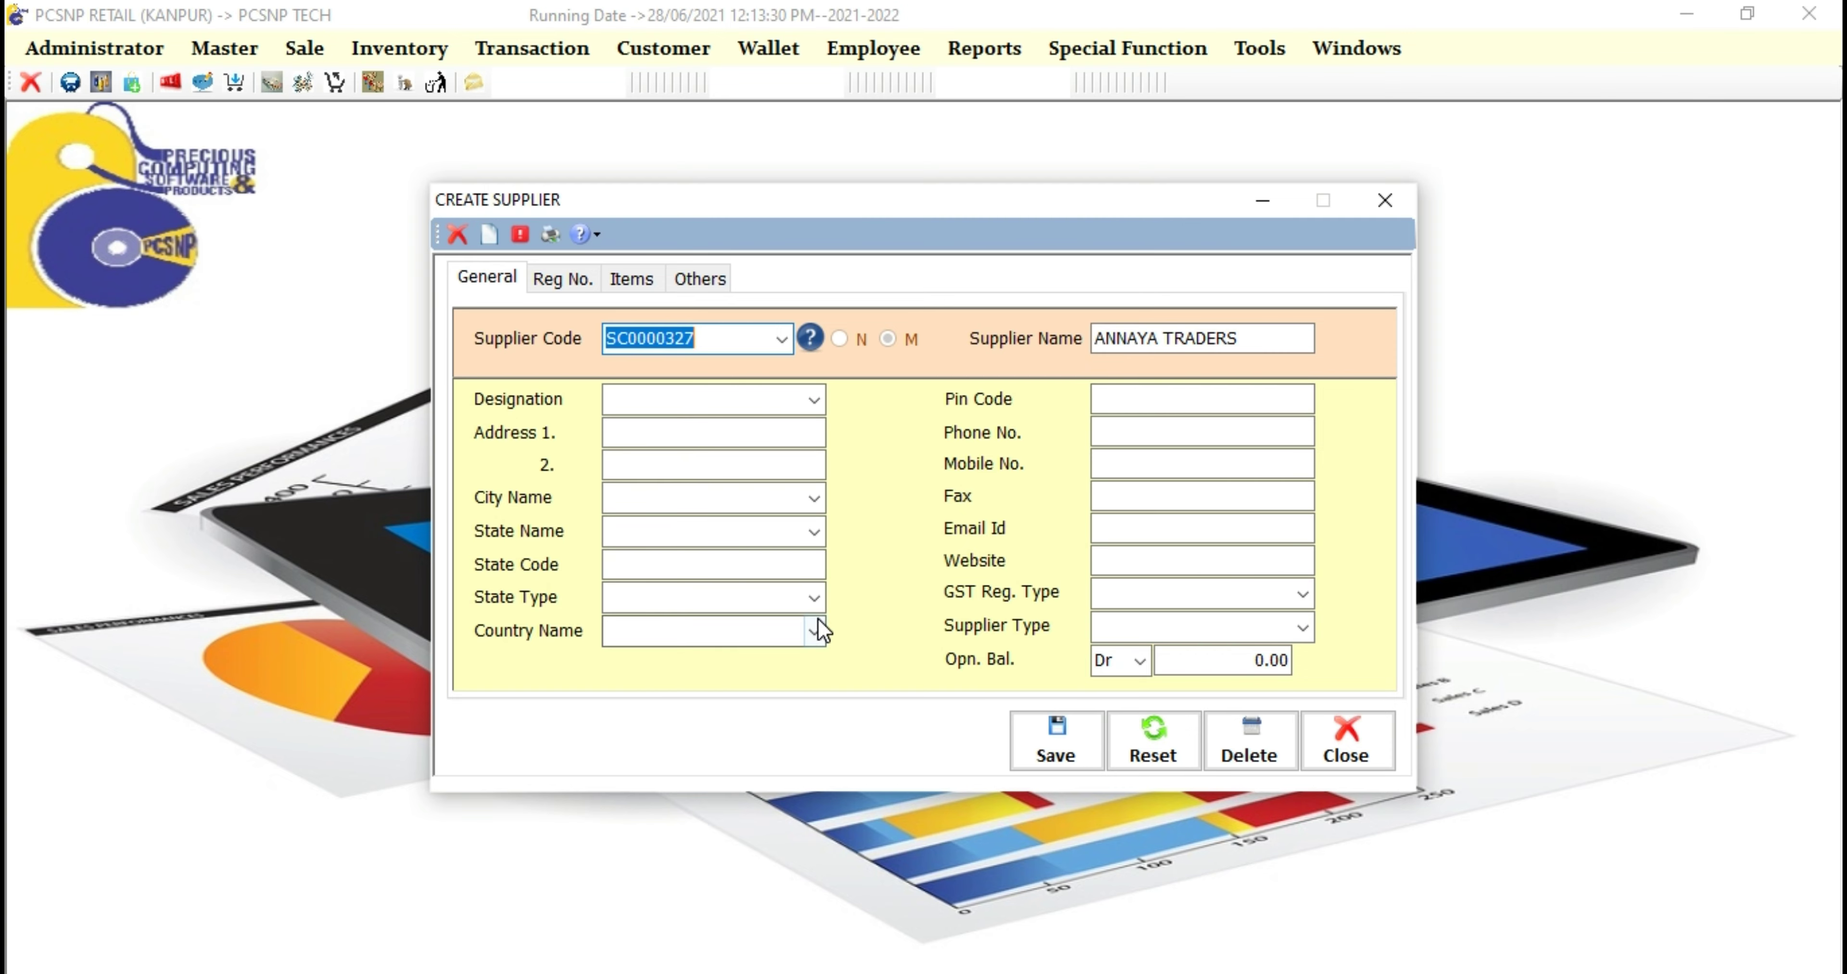
Step: Set country India, state type INTRA, supplier type TAX INVOICE and GST registration REGULAR
left_click(815, 631)
left_click(699, 679)
left_click(815, 599)
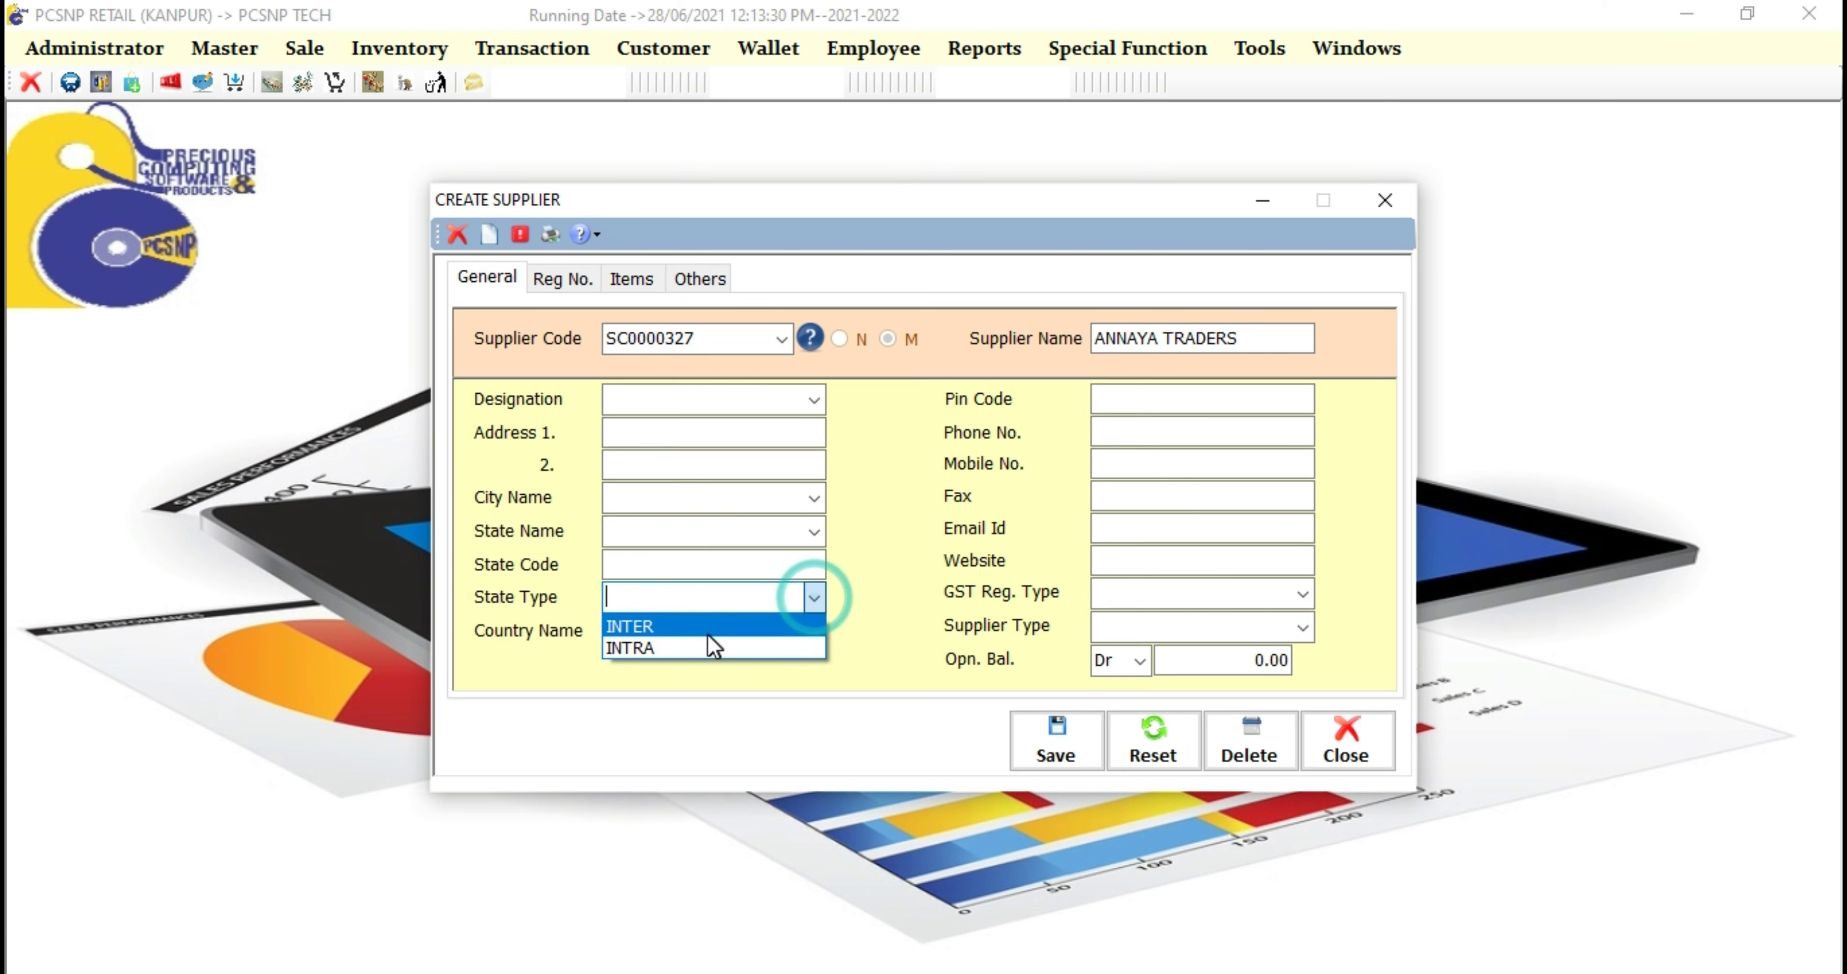
left_click(702, 642)
left_click(1301, 630)
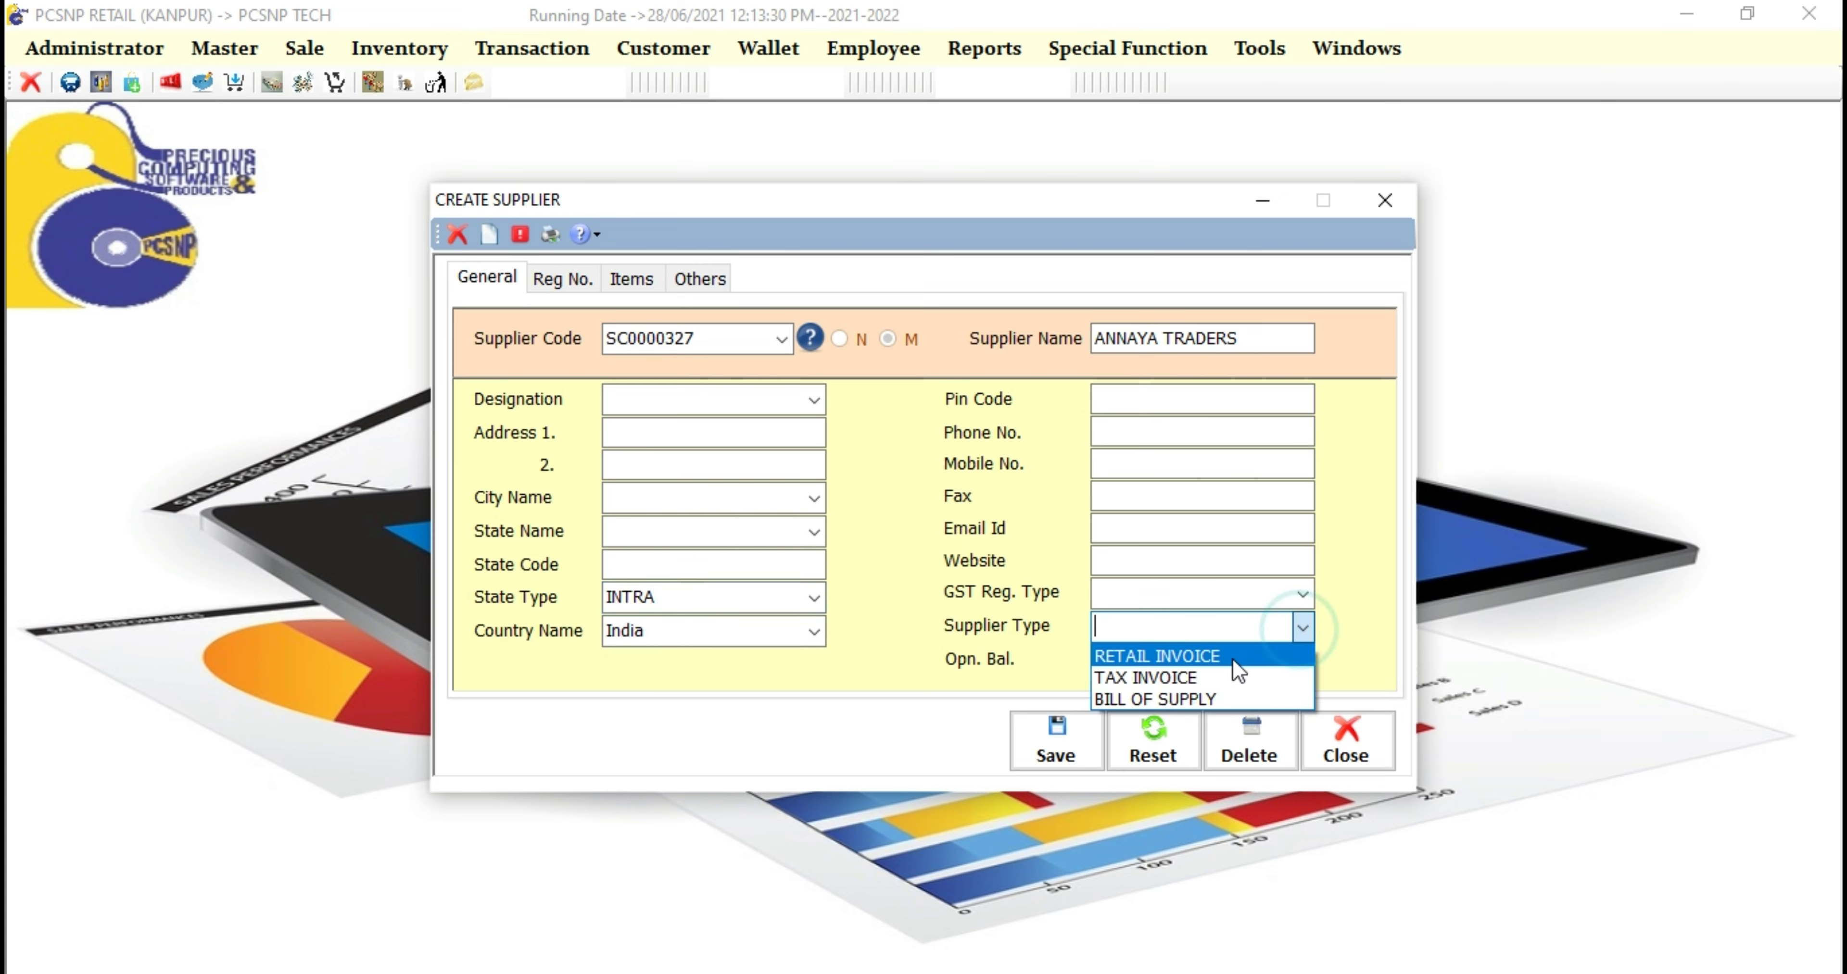
left_click(1283, 674)
left_click(1306, 595)
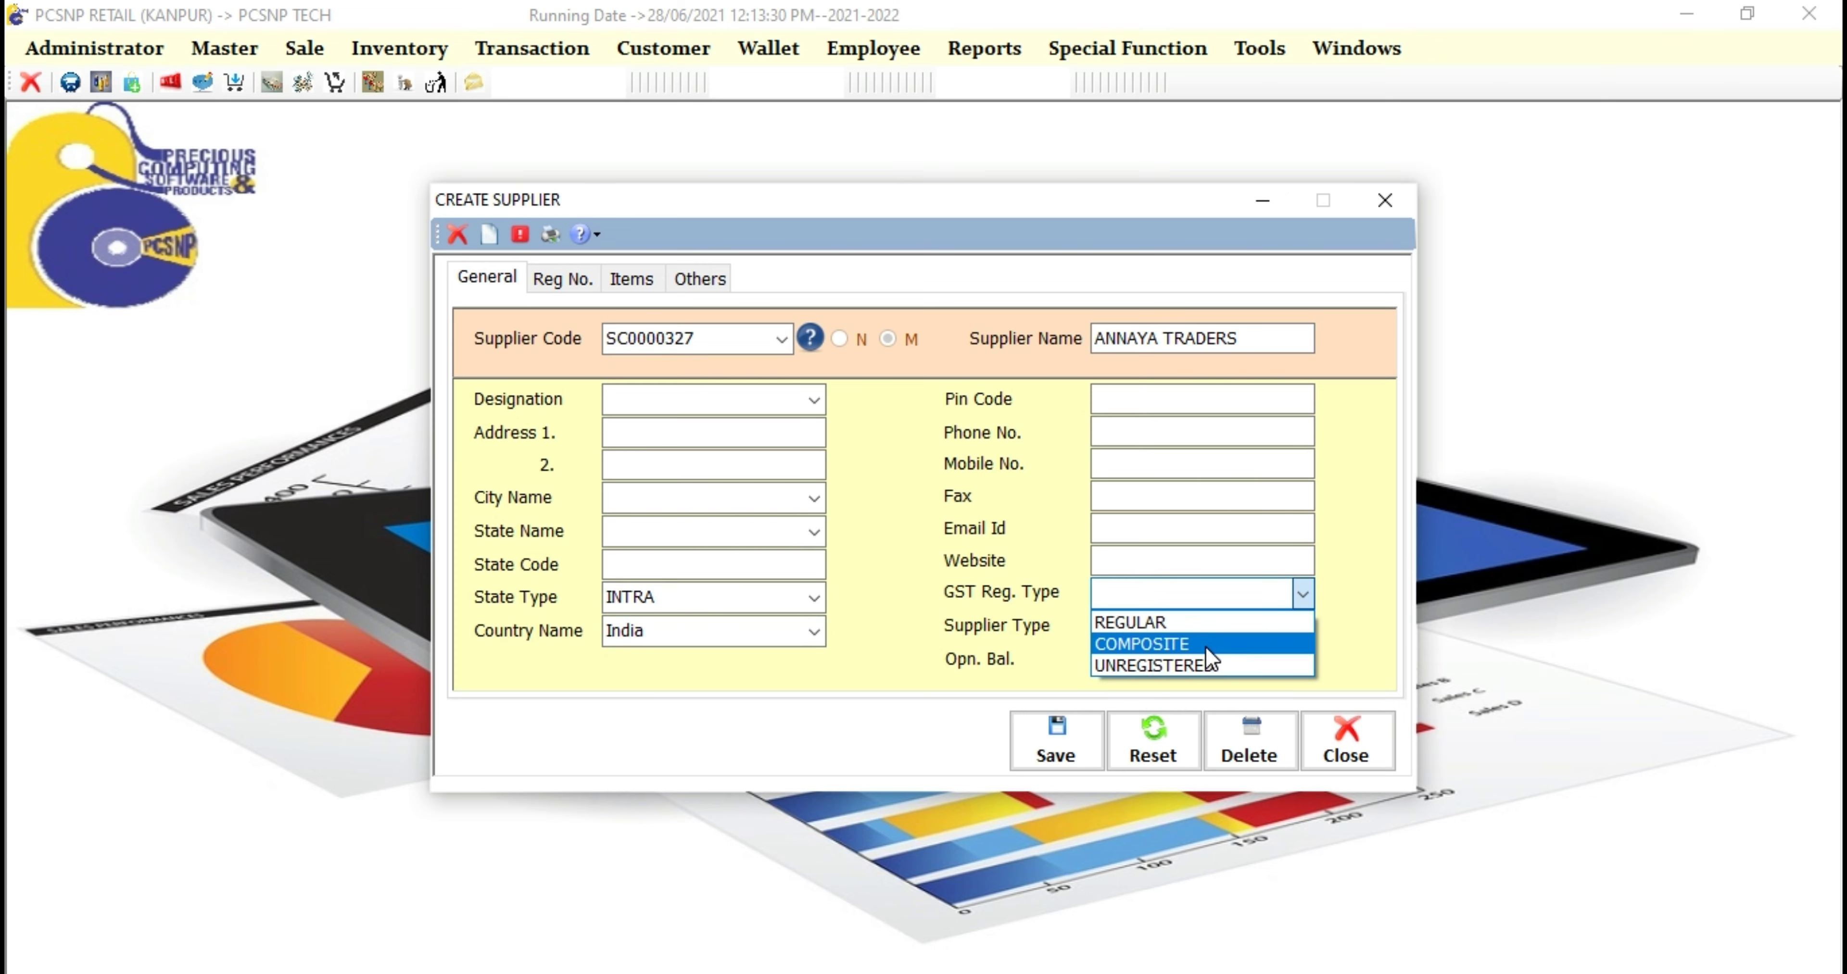
left_click(1194, 619)
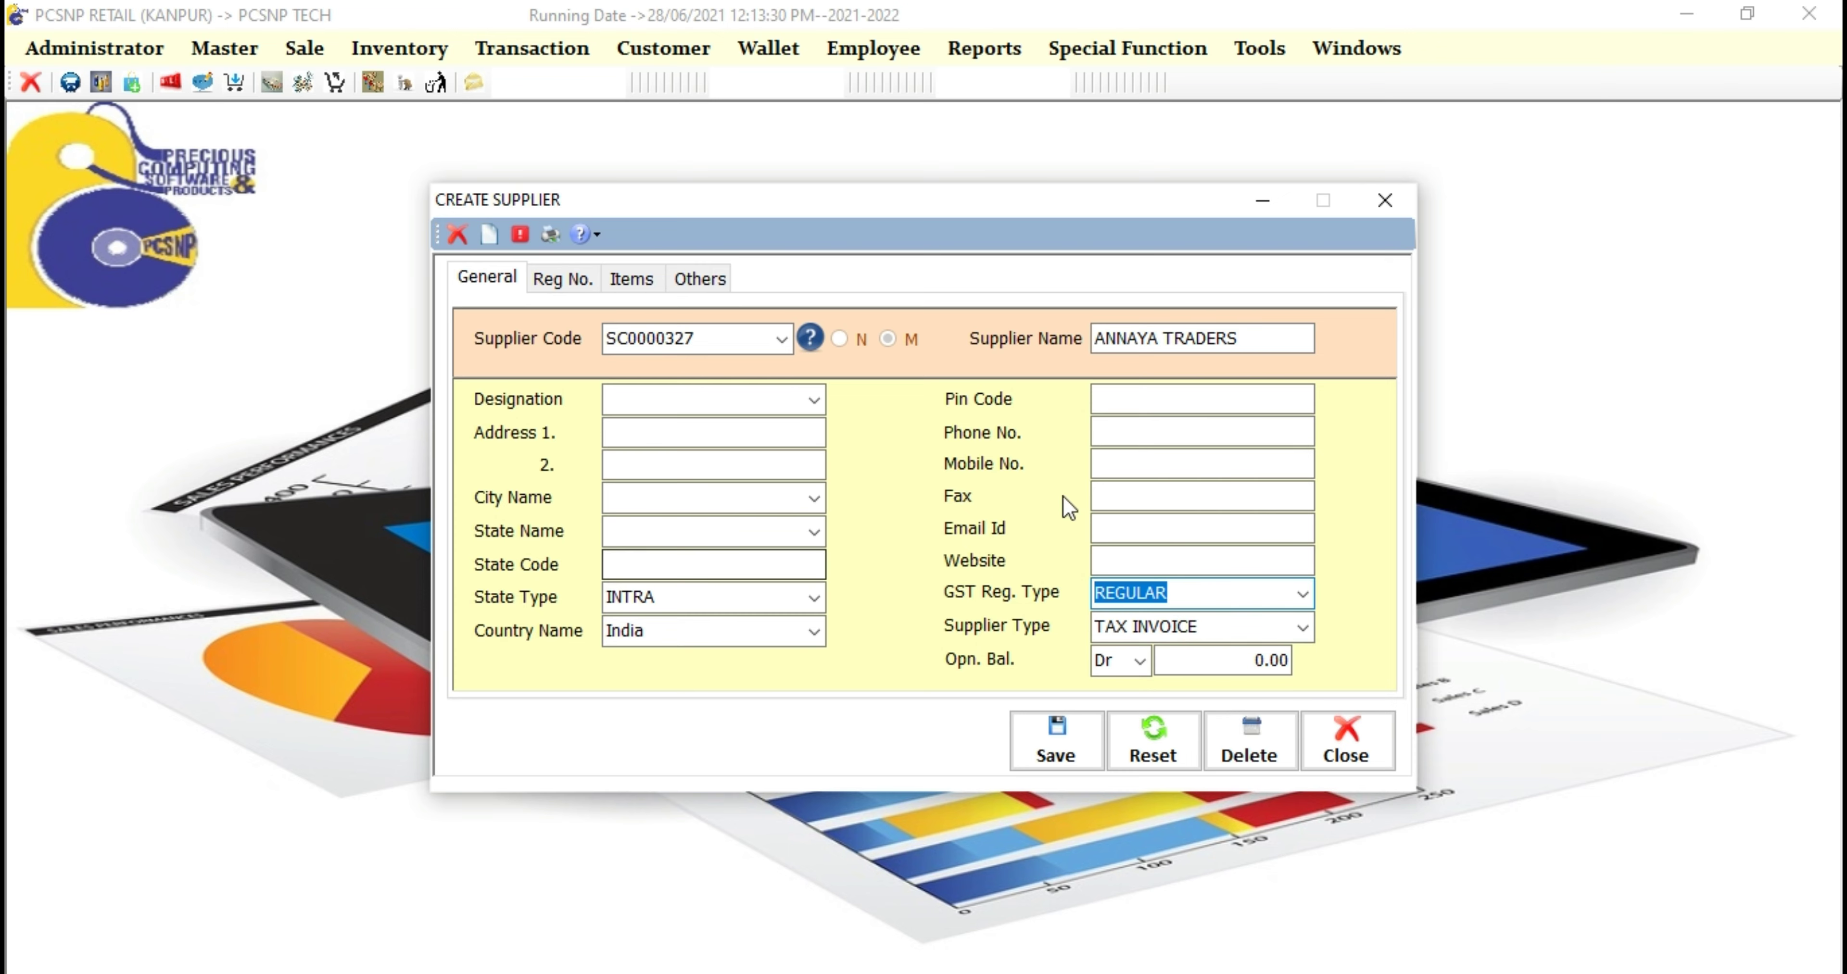
left_click(1102, 465)
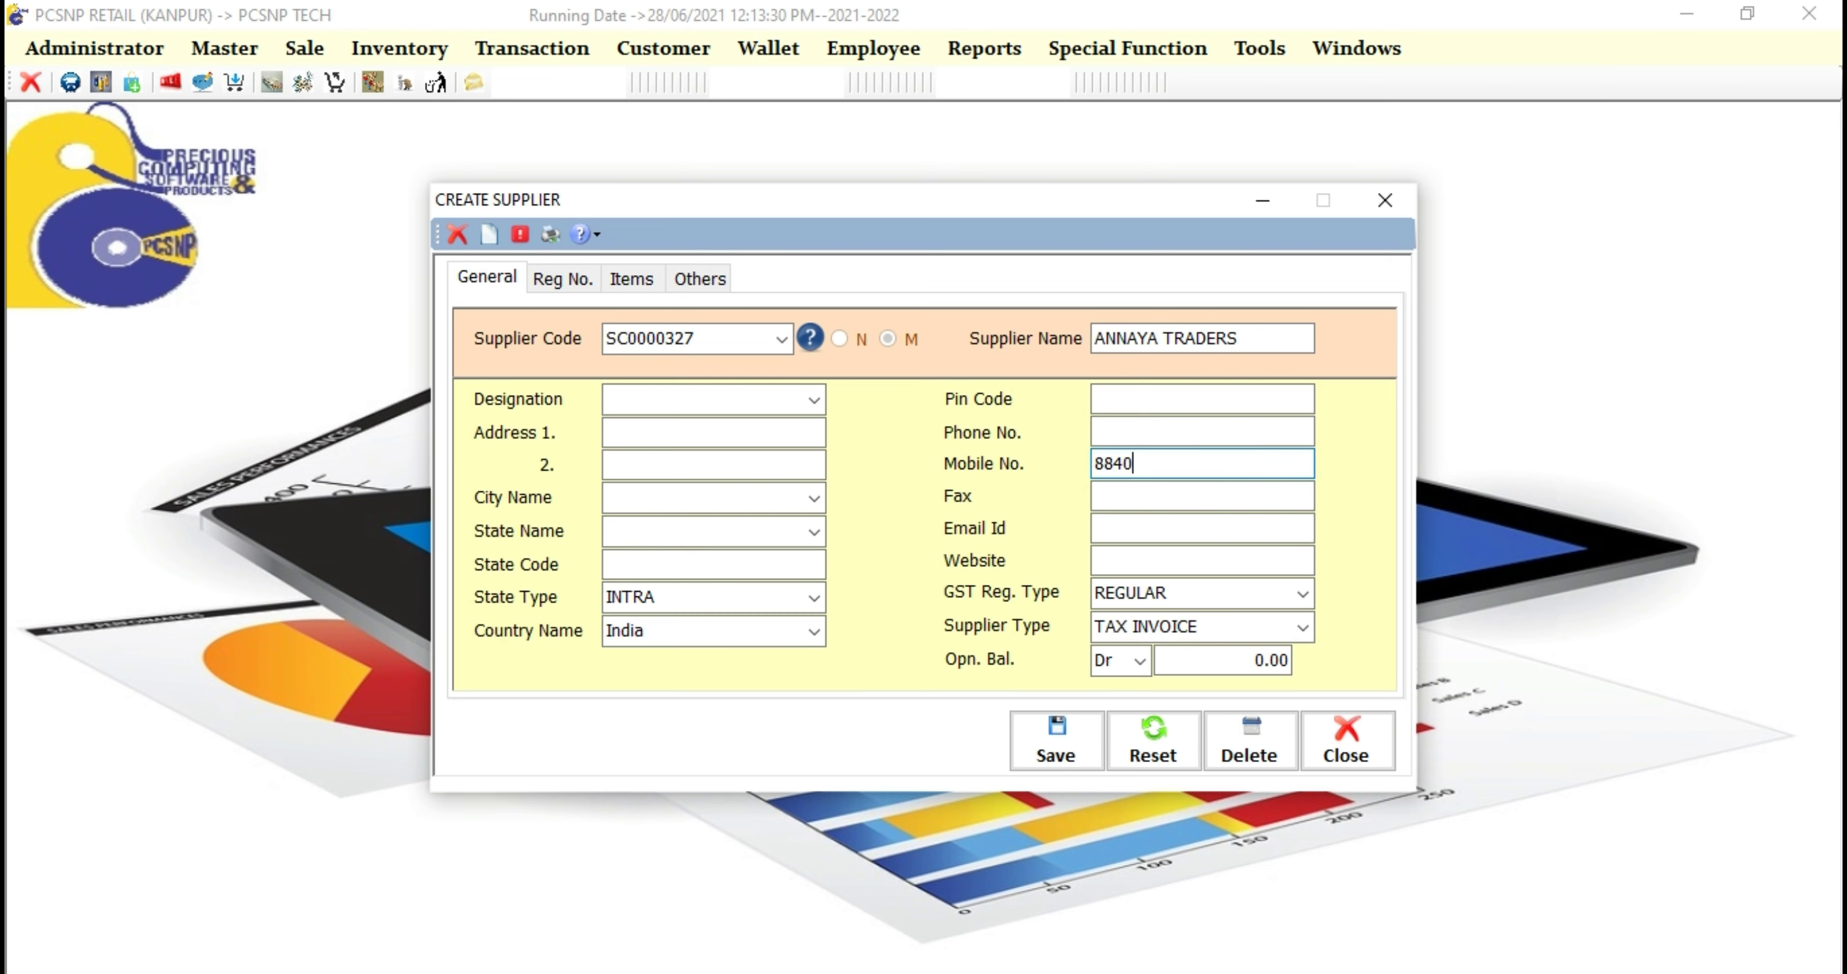
left_click(1117, 559)
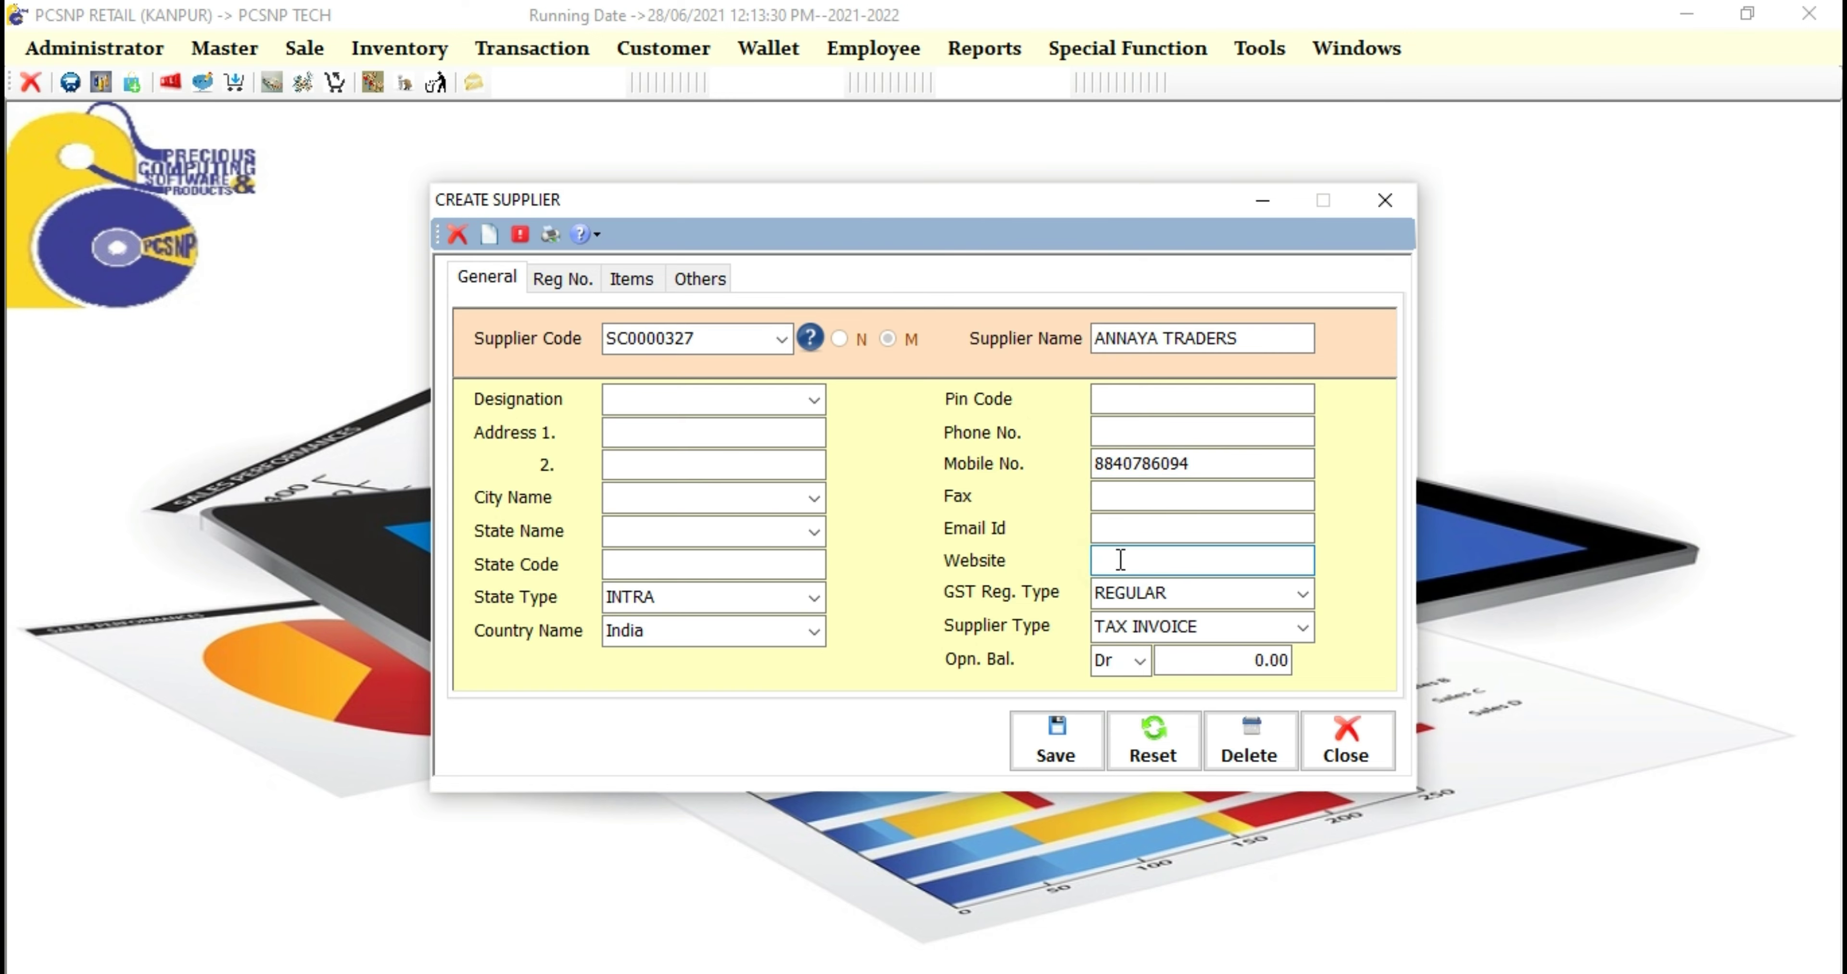
type("www.pcsnptech.com")
left_click(1125, 534)
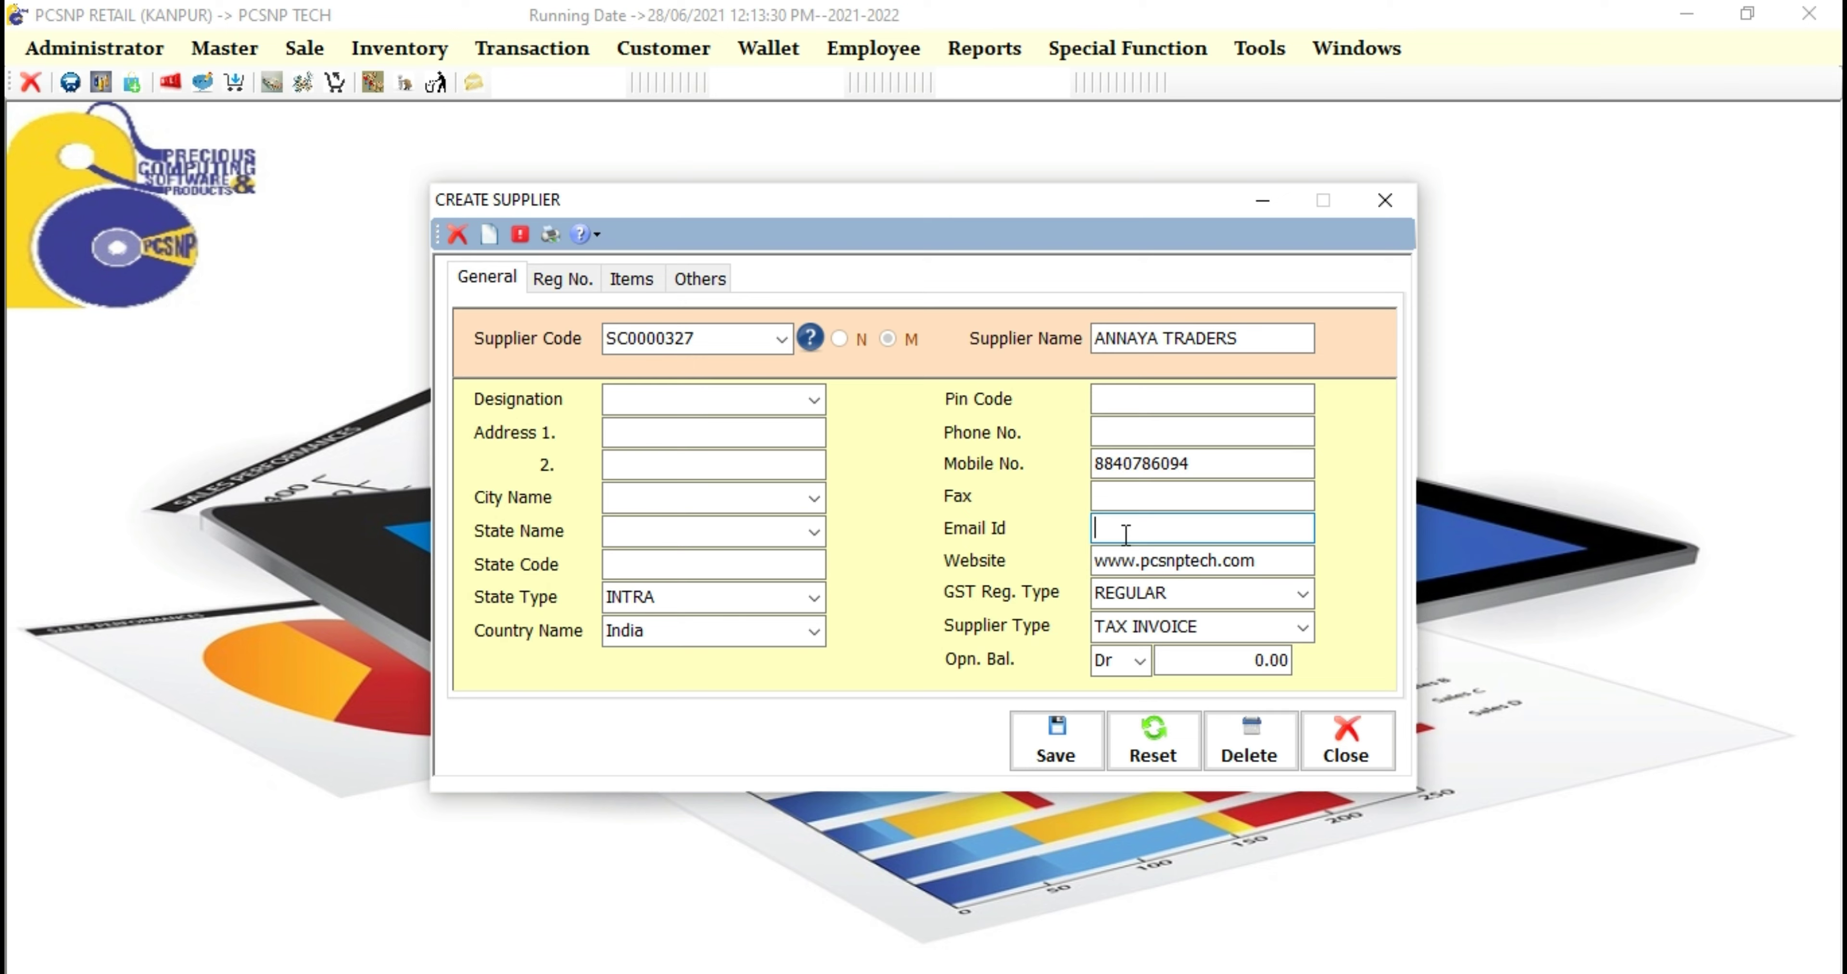
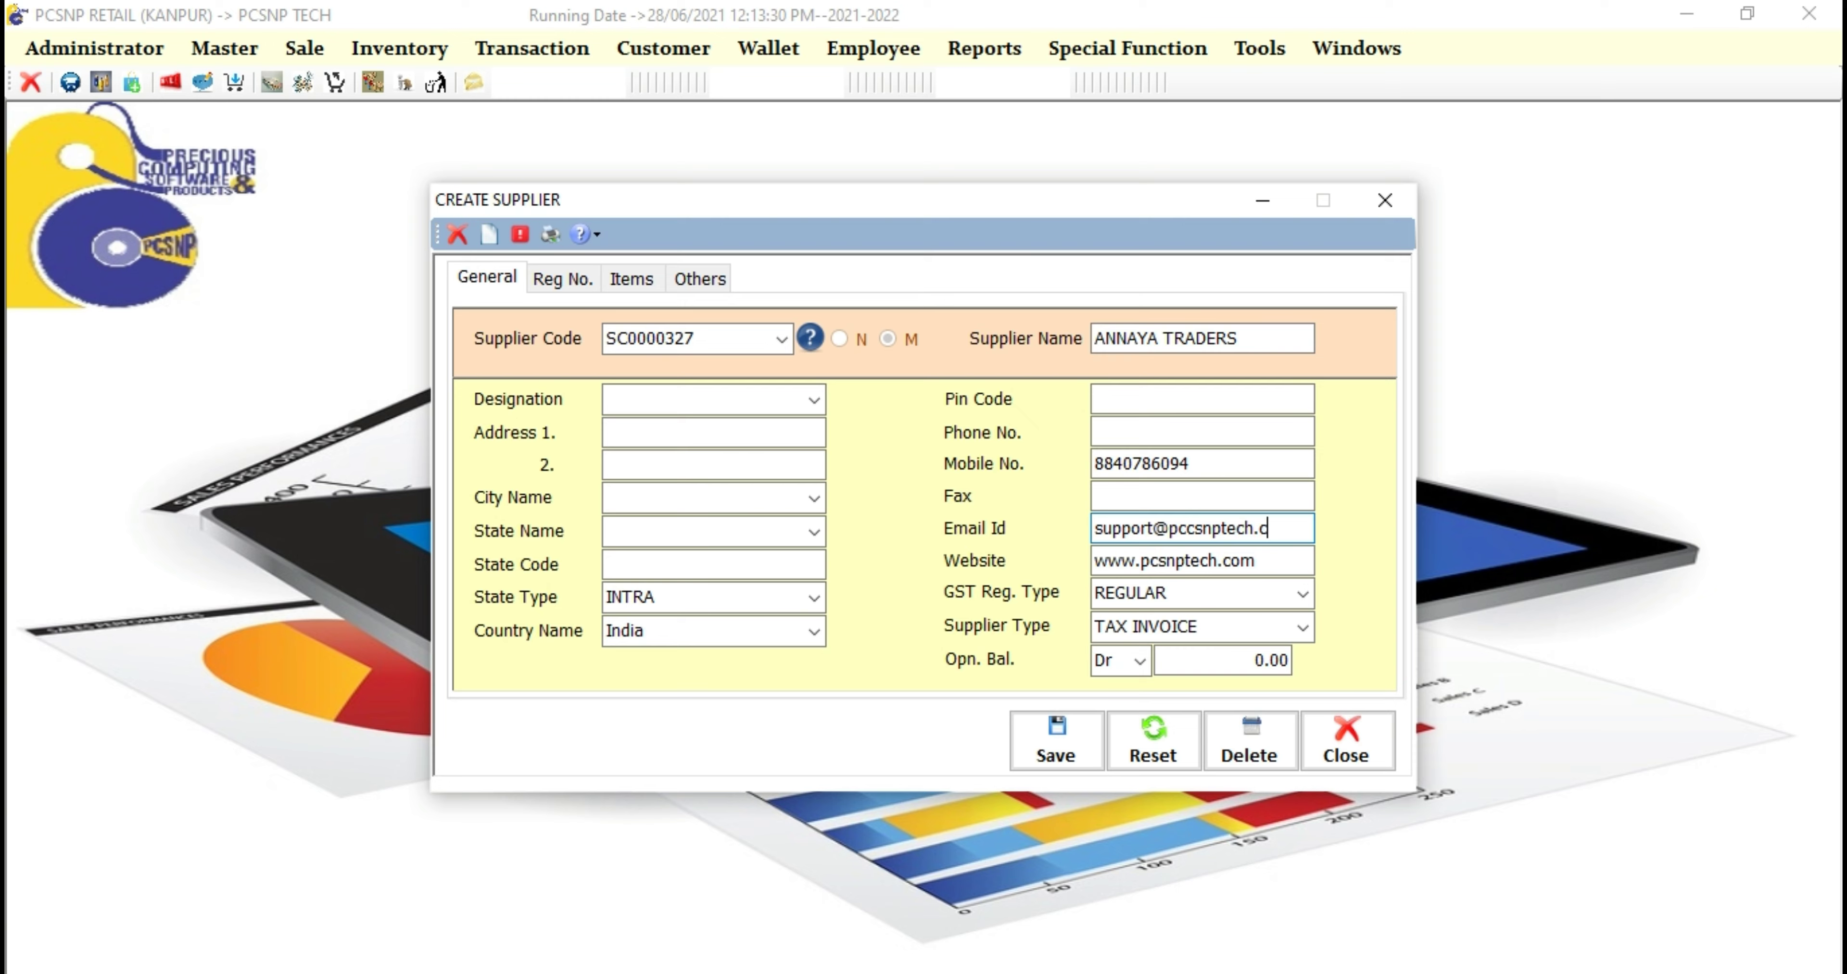
Step: Set the city to Delhi, the state to Delhi and the state code to 05
left_click(769, 501)
type("de")
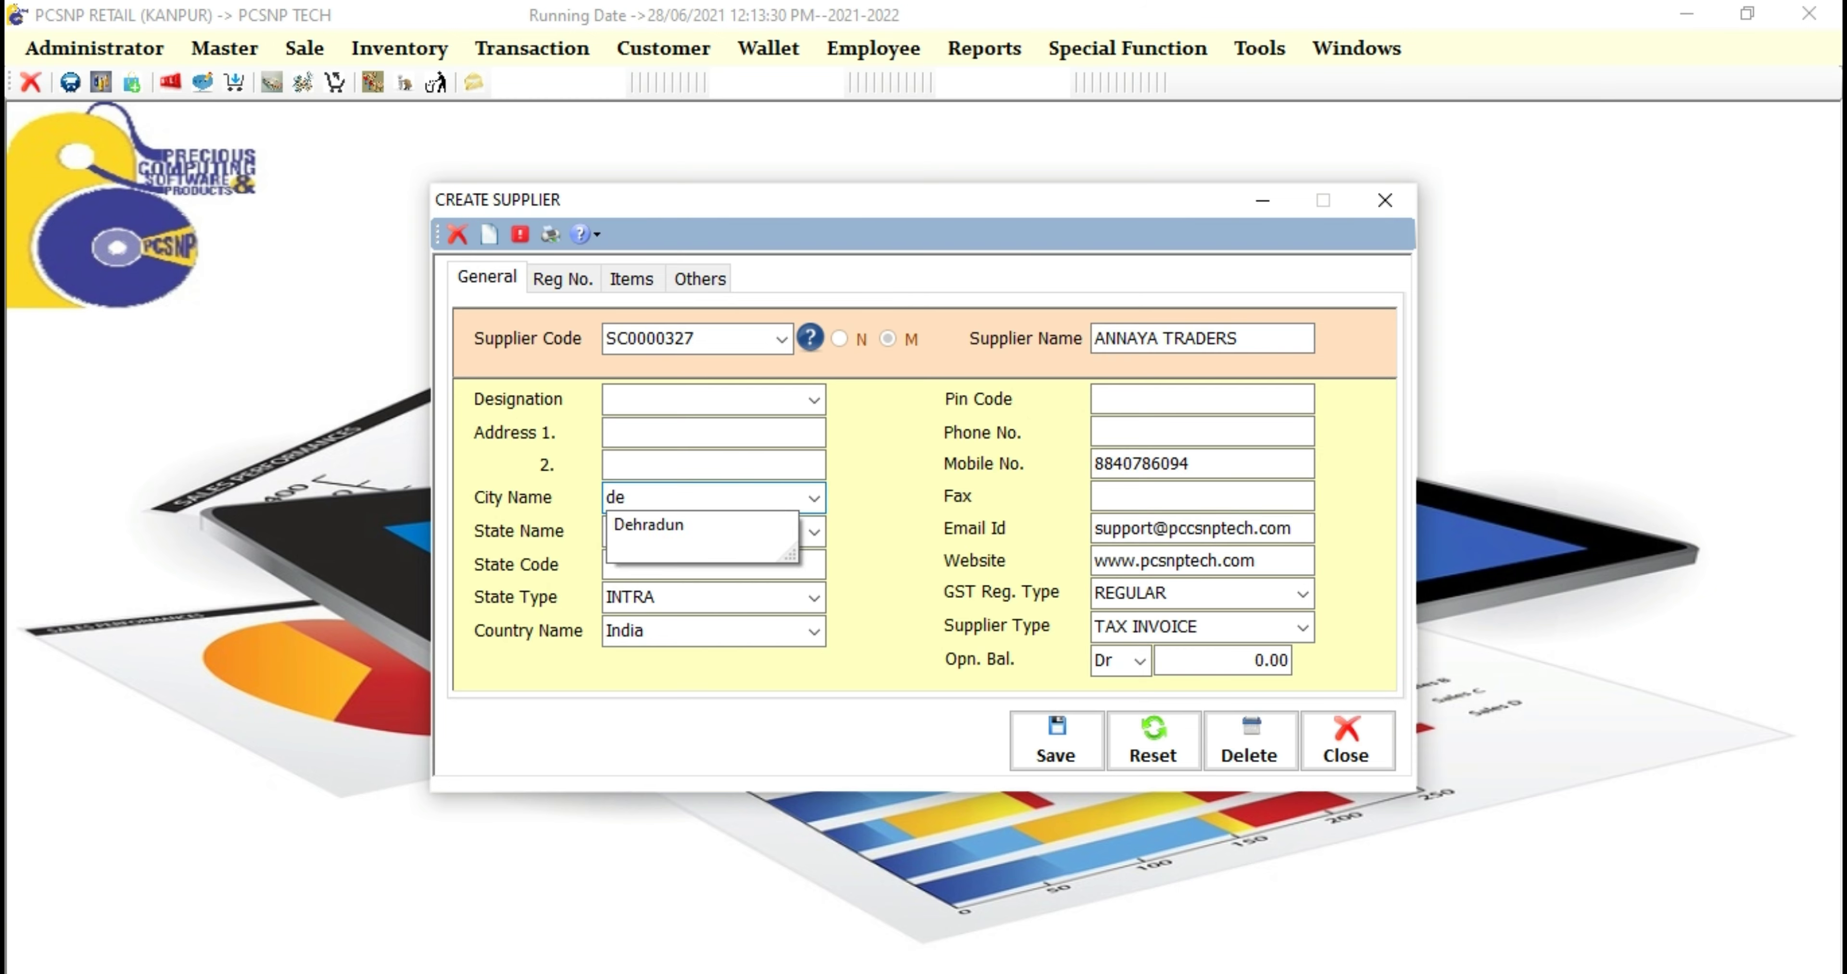
key("BackSpace")
key("BackSpace")
type("Delhi")
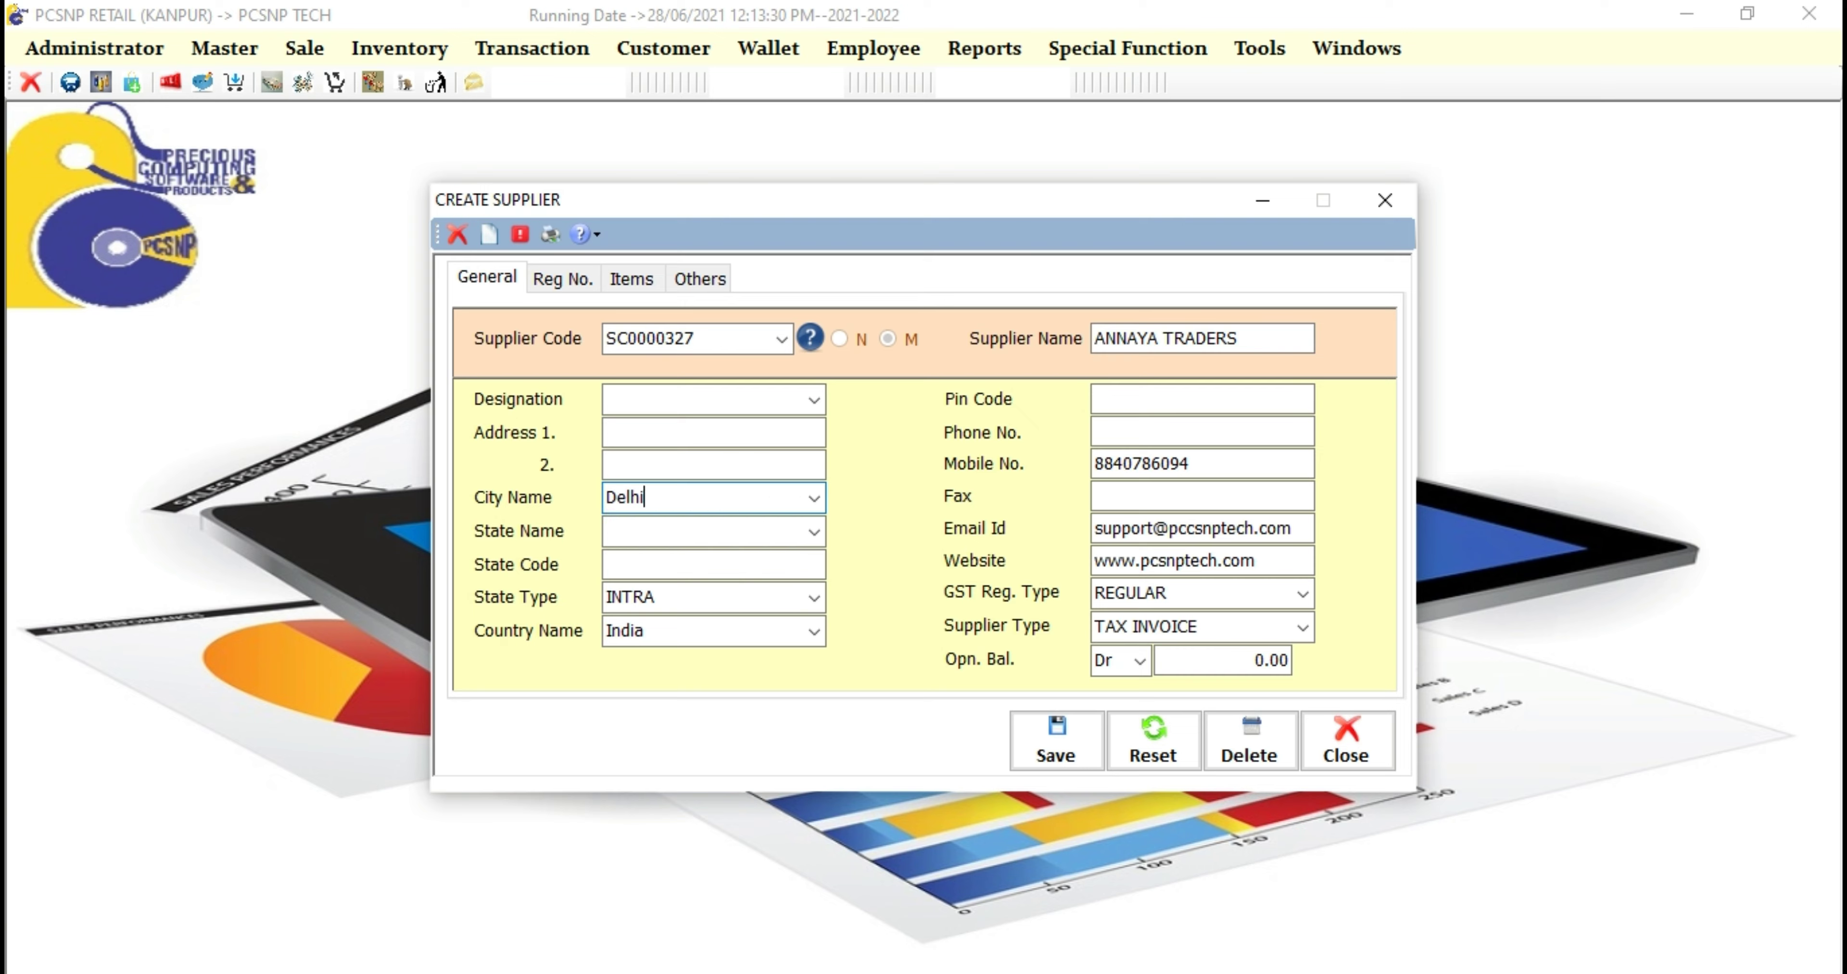
left_click(713, 532)
type("De")
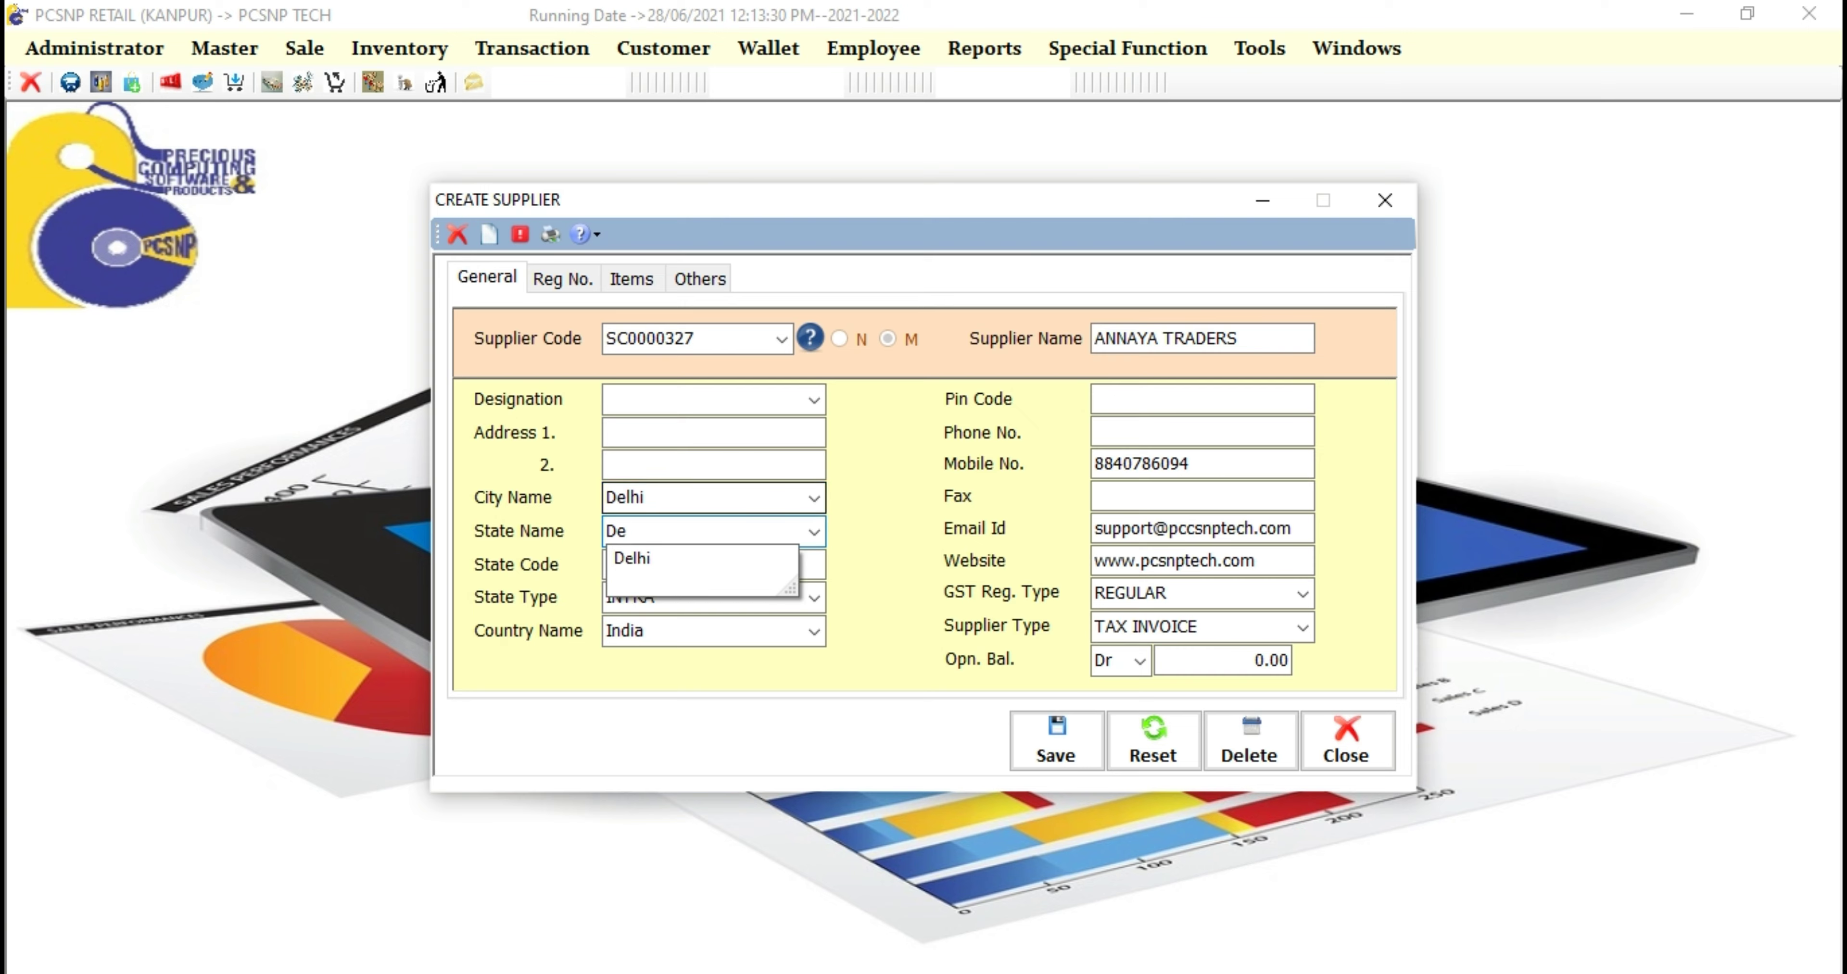
key("Down")
key("Return")
type("05")
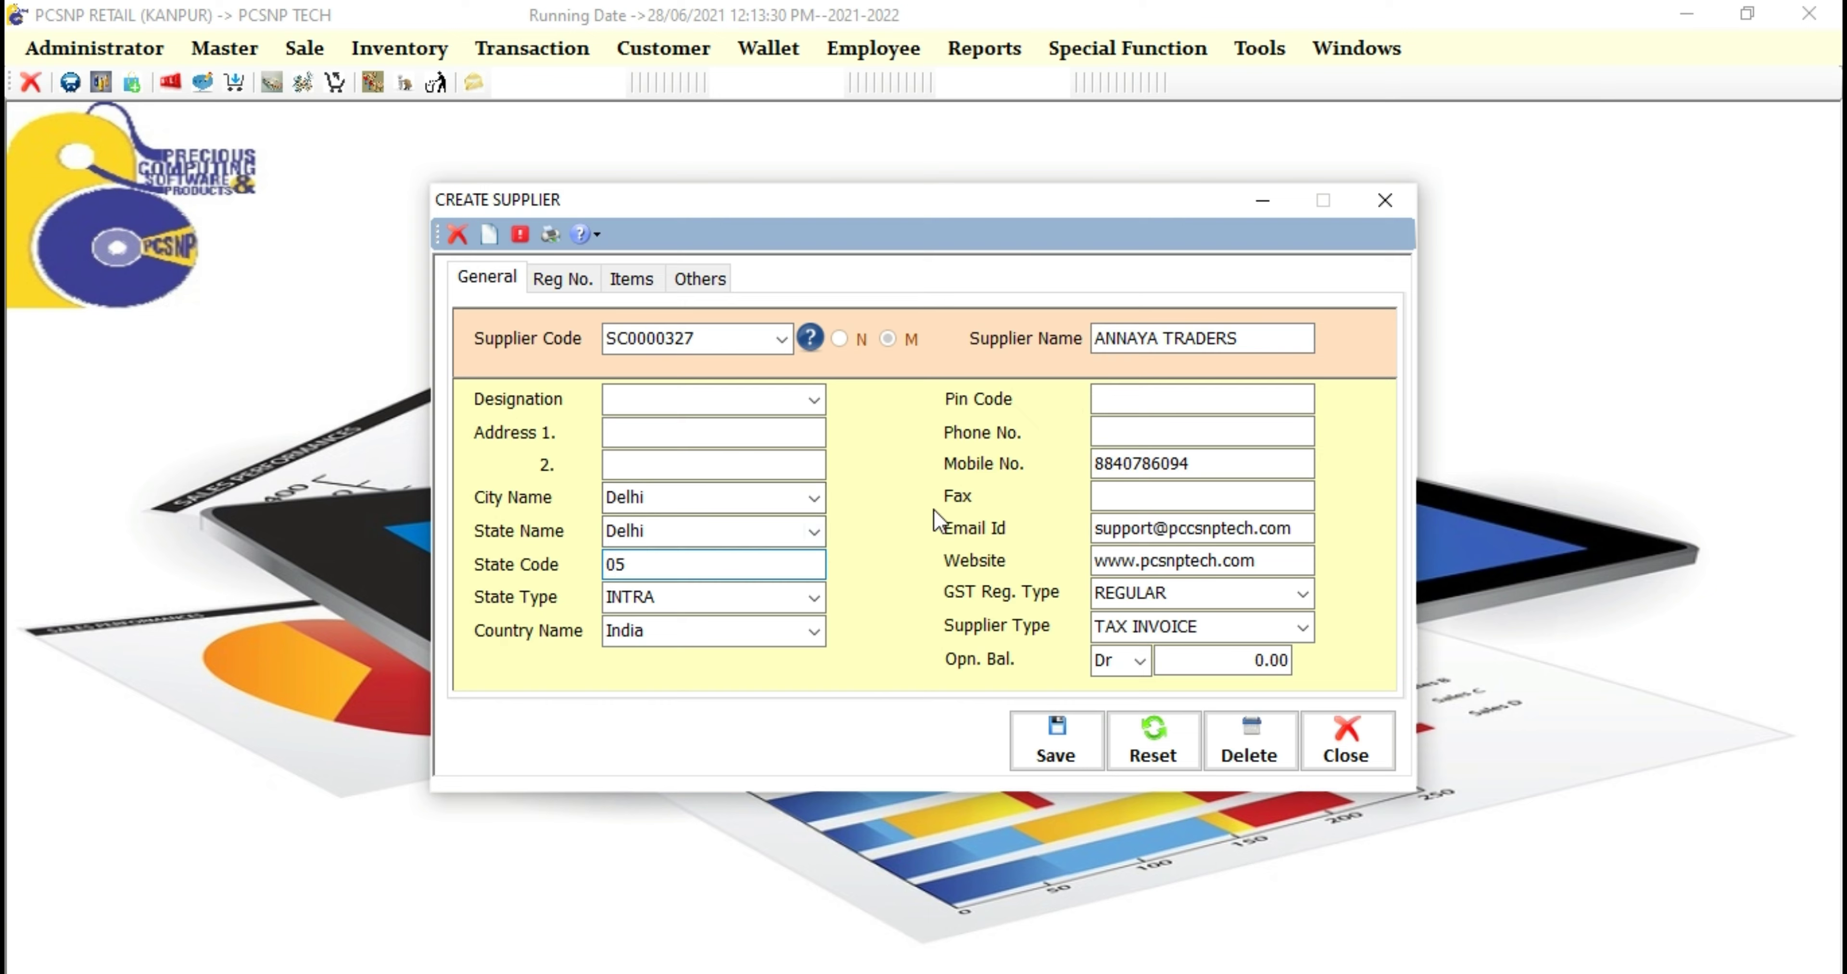
key("Tab")
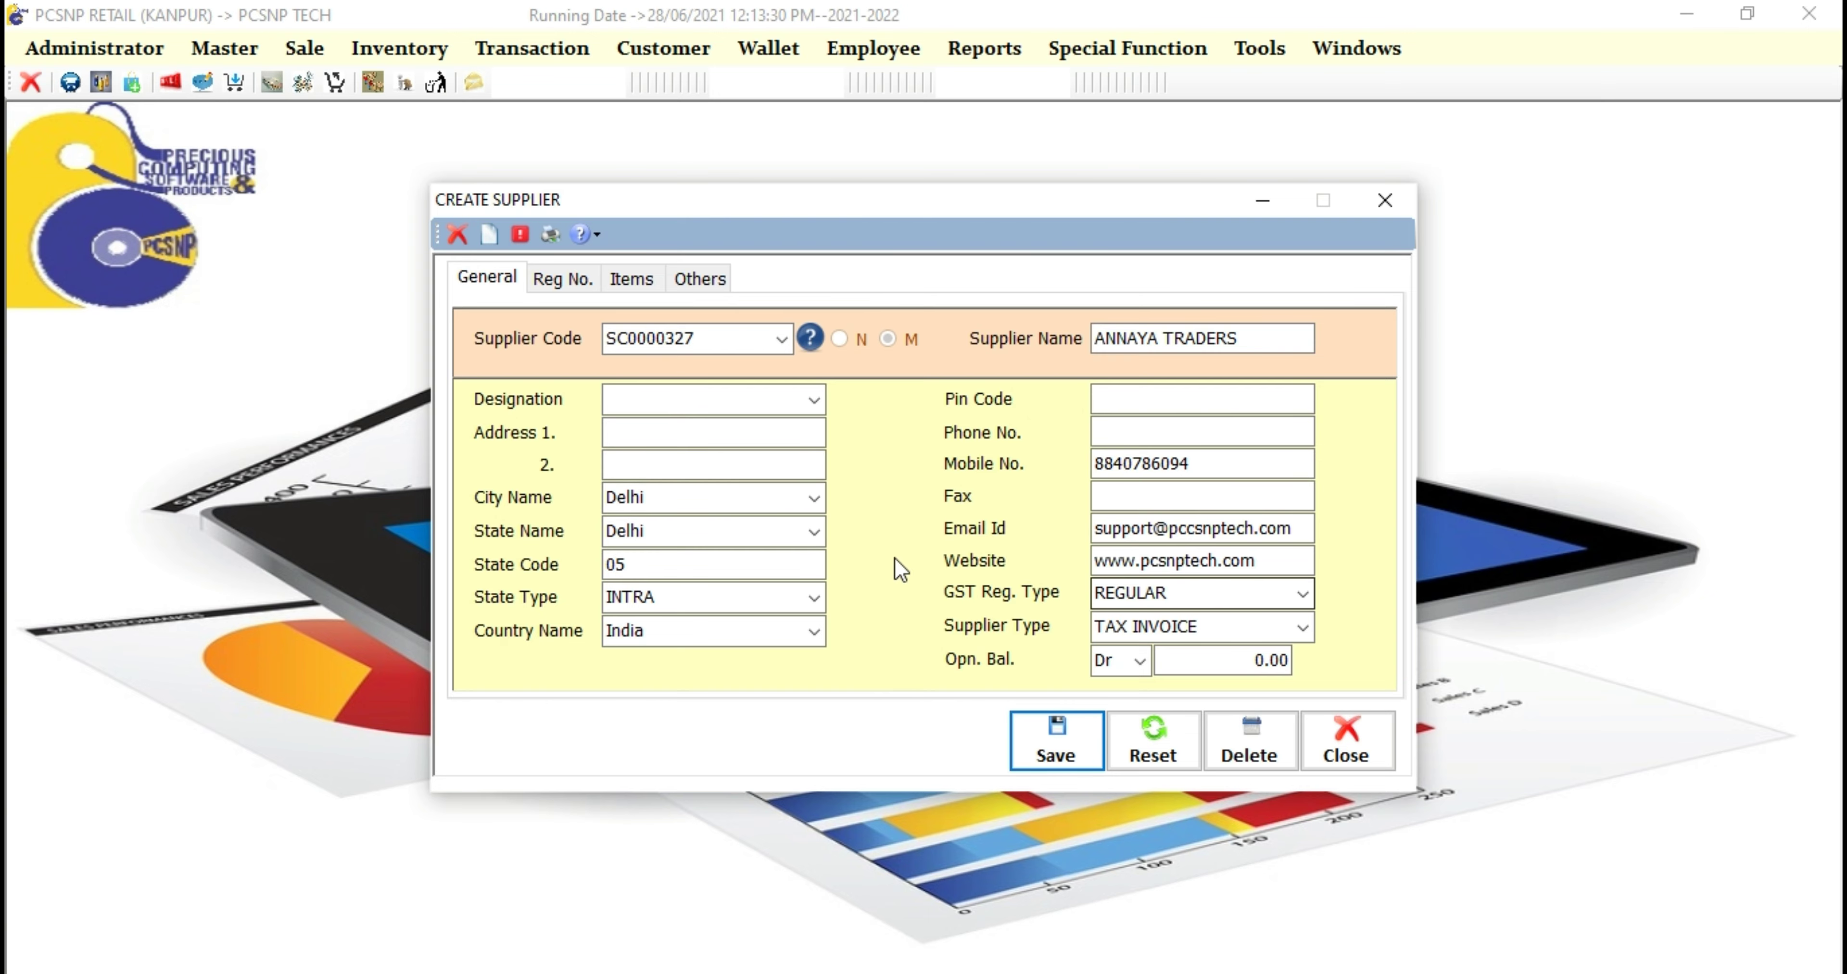
Step: Save and confirm the update to the ANNAYA TRADERS record
left_click(1064, 727)
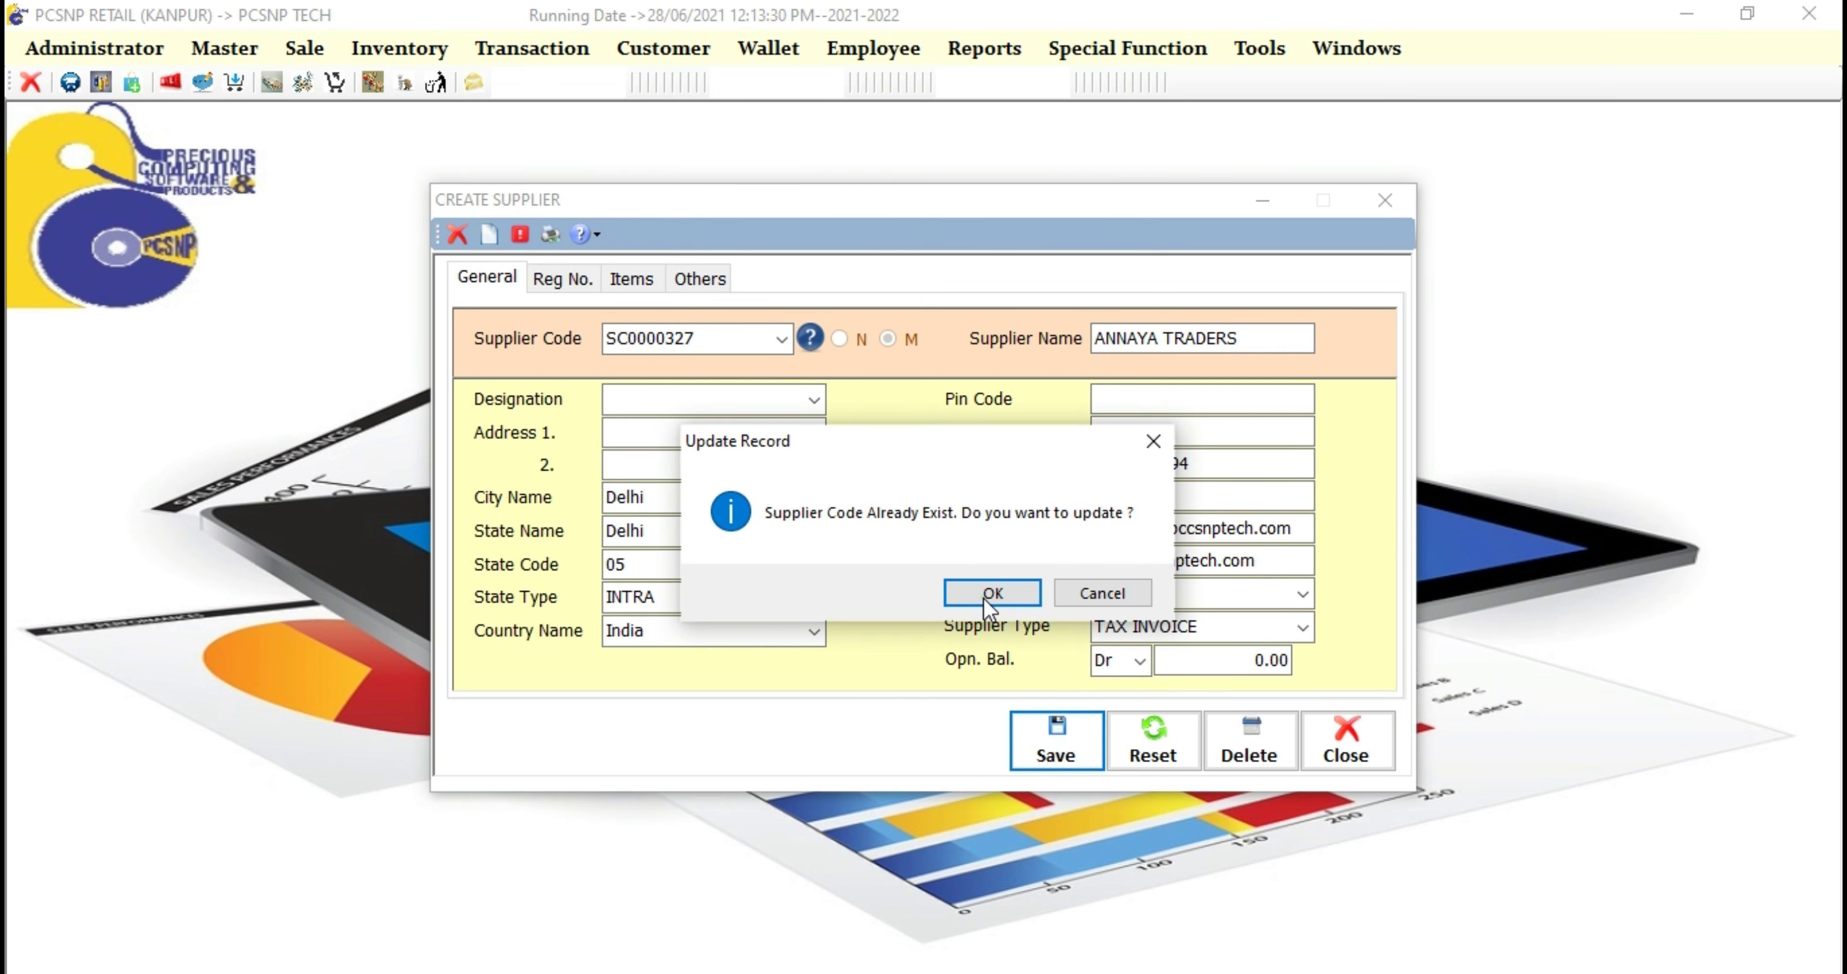
left_click(1005, 594)
left_click(1005, 589)
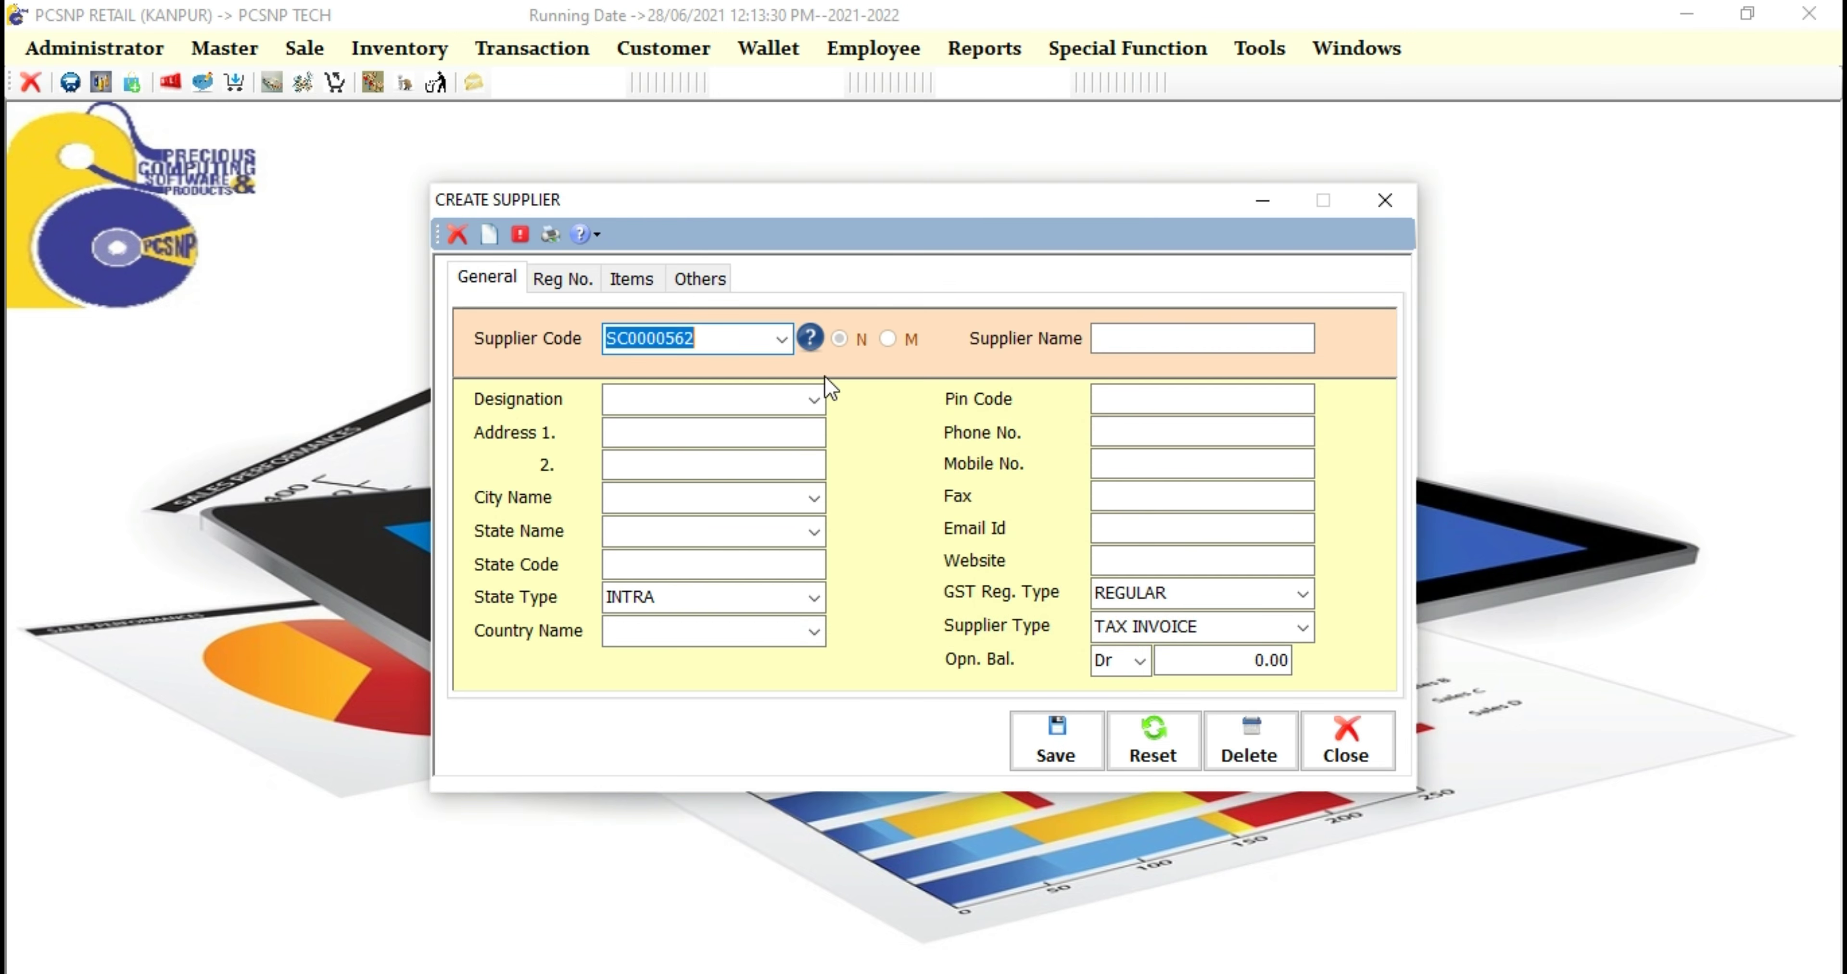
Step: Reopen ANNAYA TRADERS (SC0000327) from the supplier lookup list
left_click(810, 340)
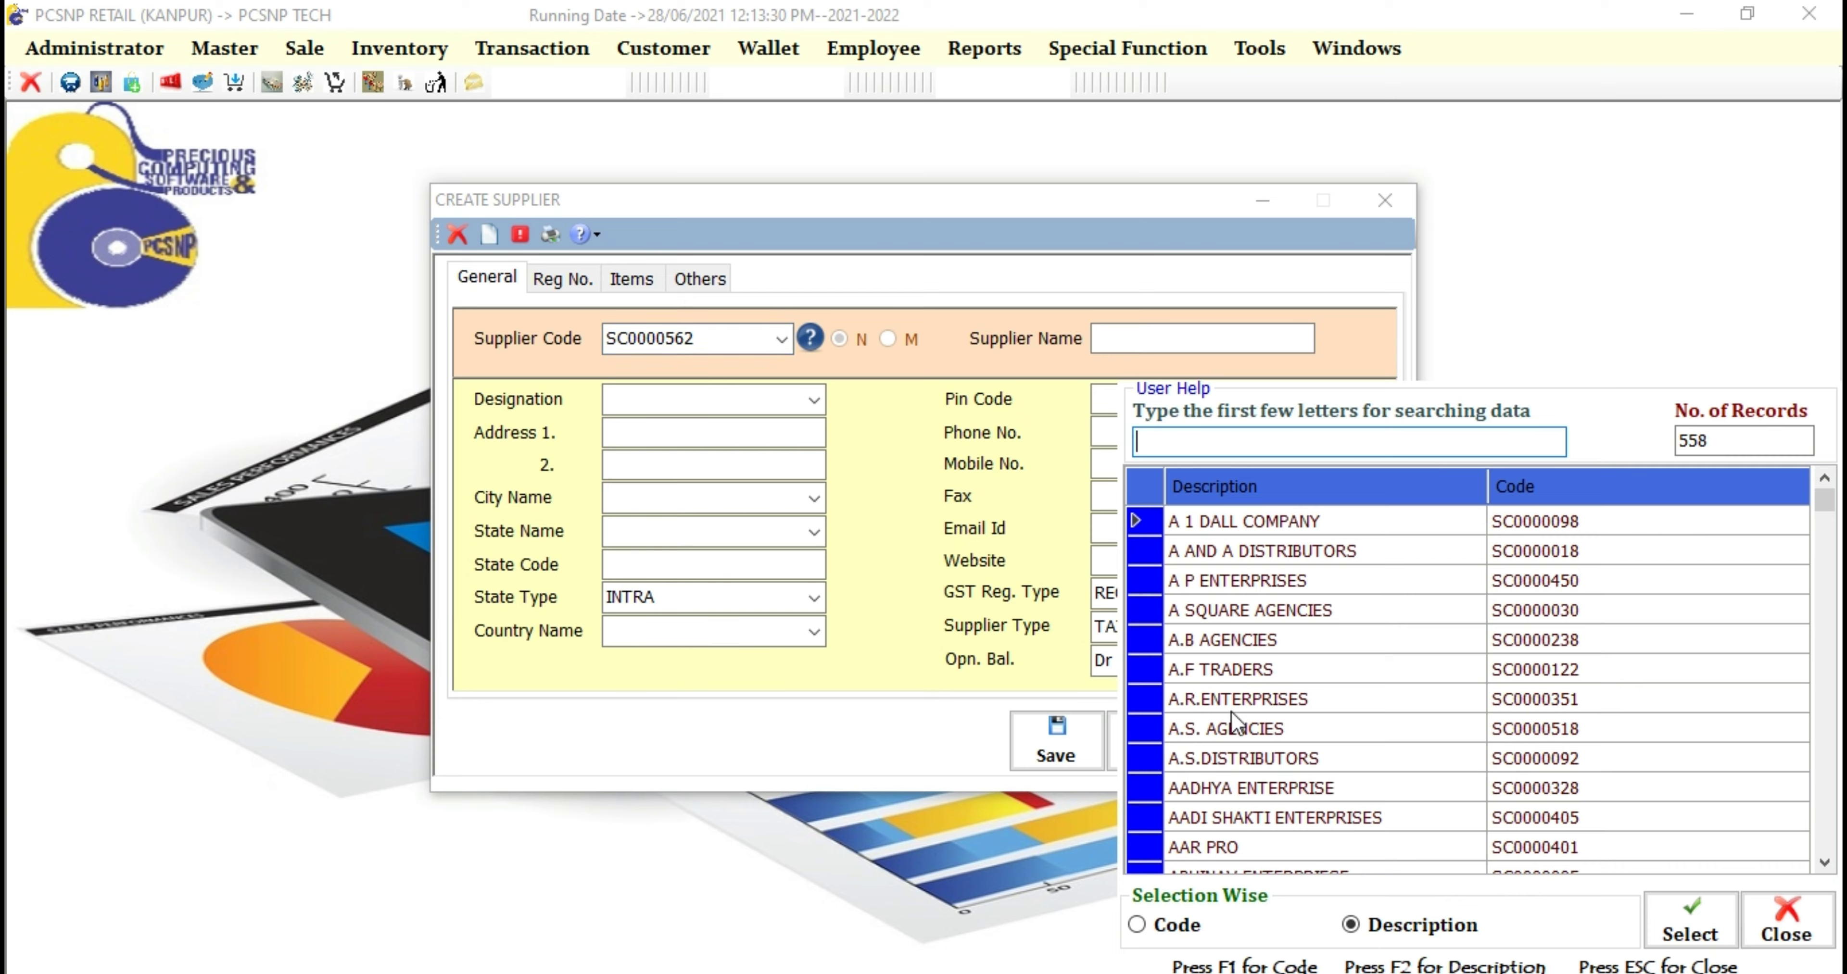
scroll(1231, 749, "down", 3)
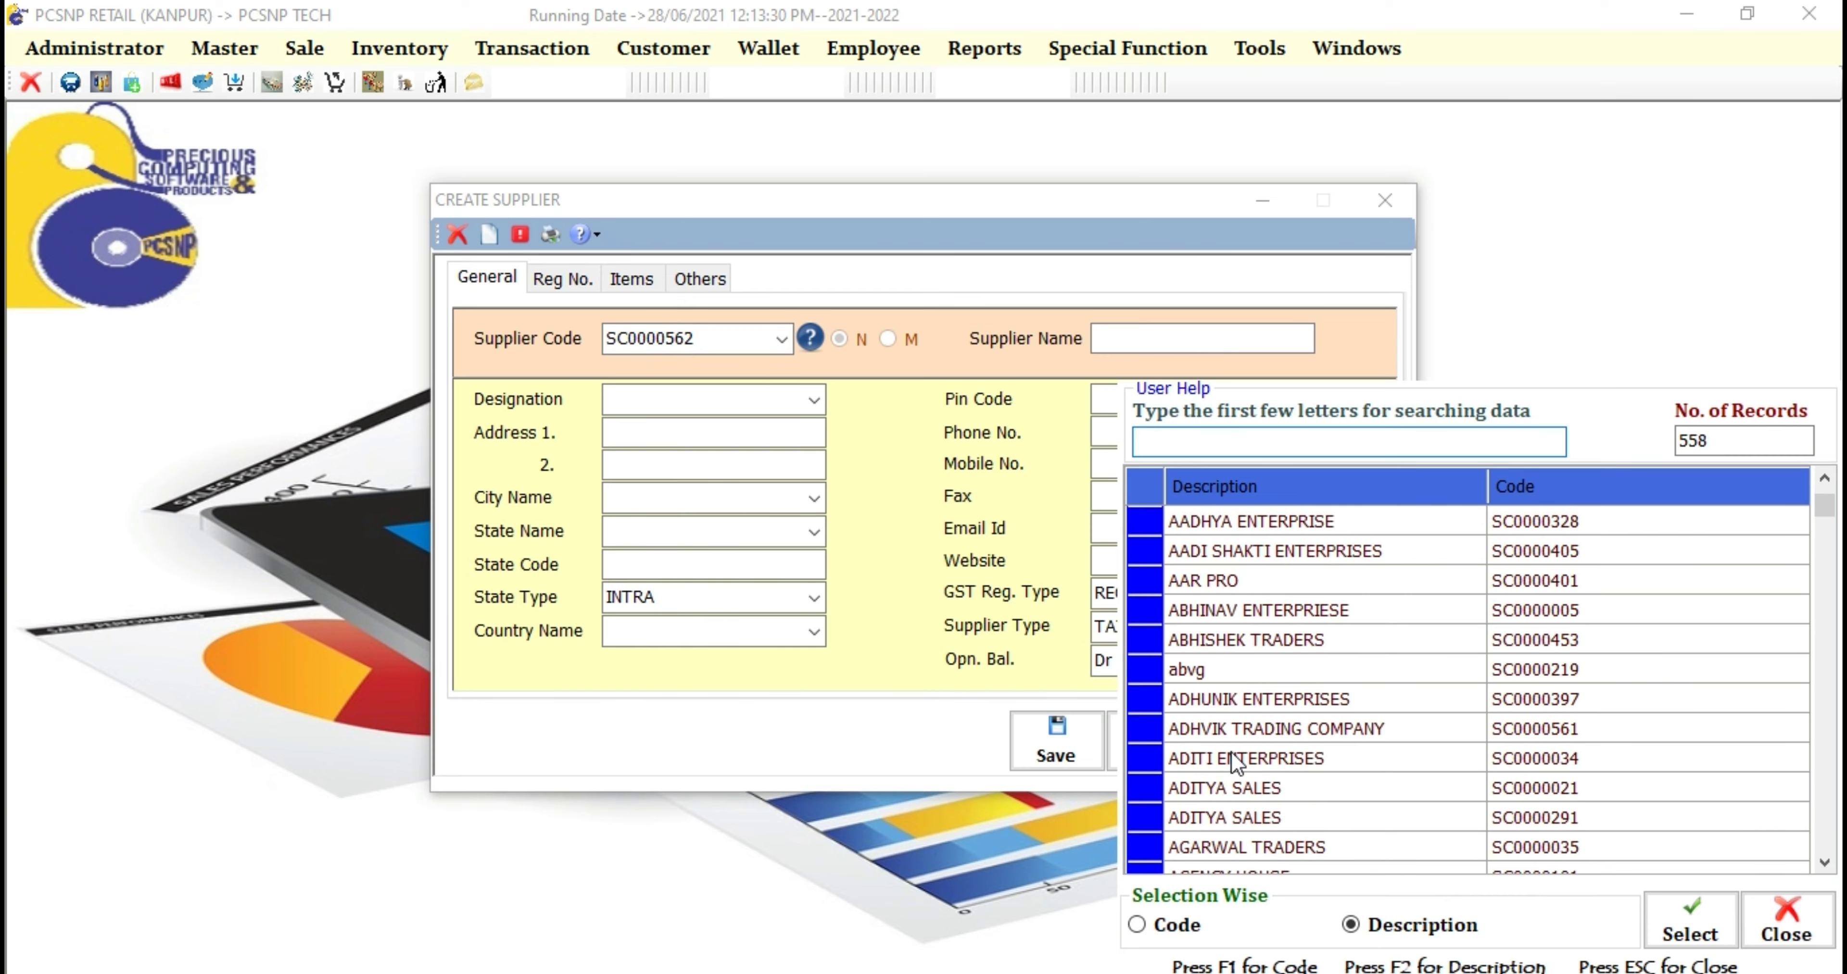
scroll(1232, 753, "down", 2)
scroll(1231, 754, "down", 1)
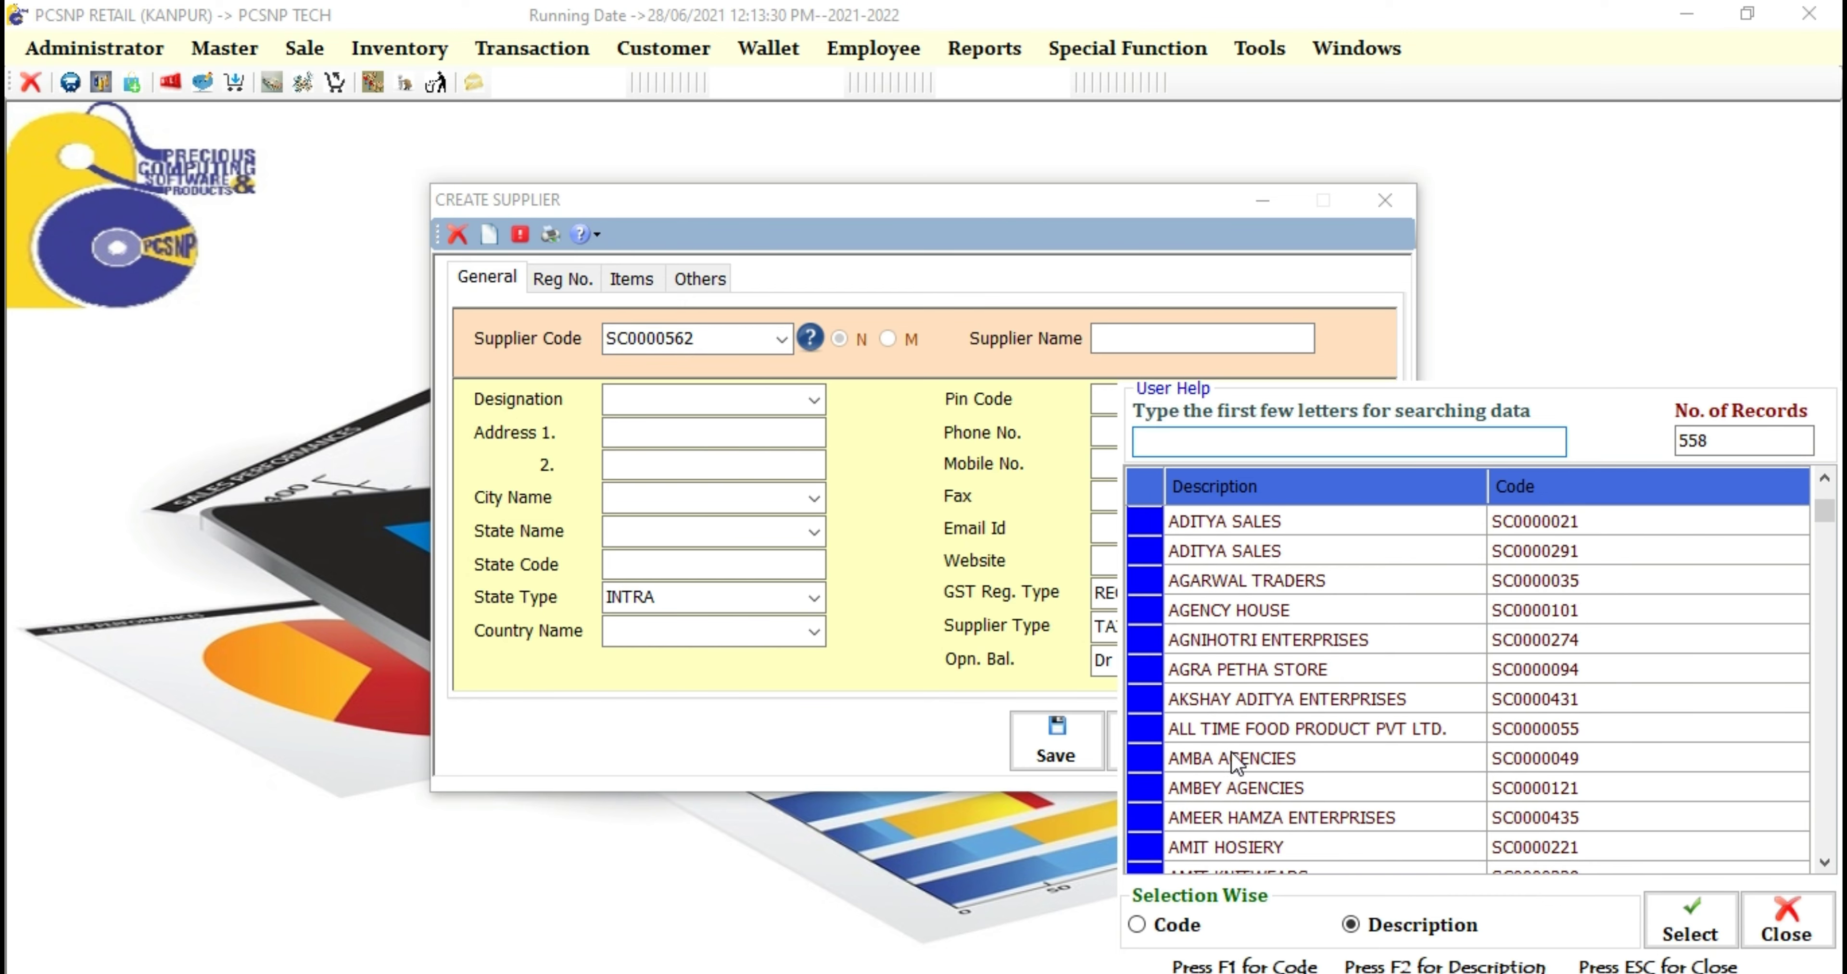
scroll(1231, 753, "down", 8)
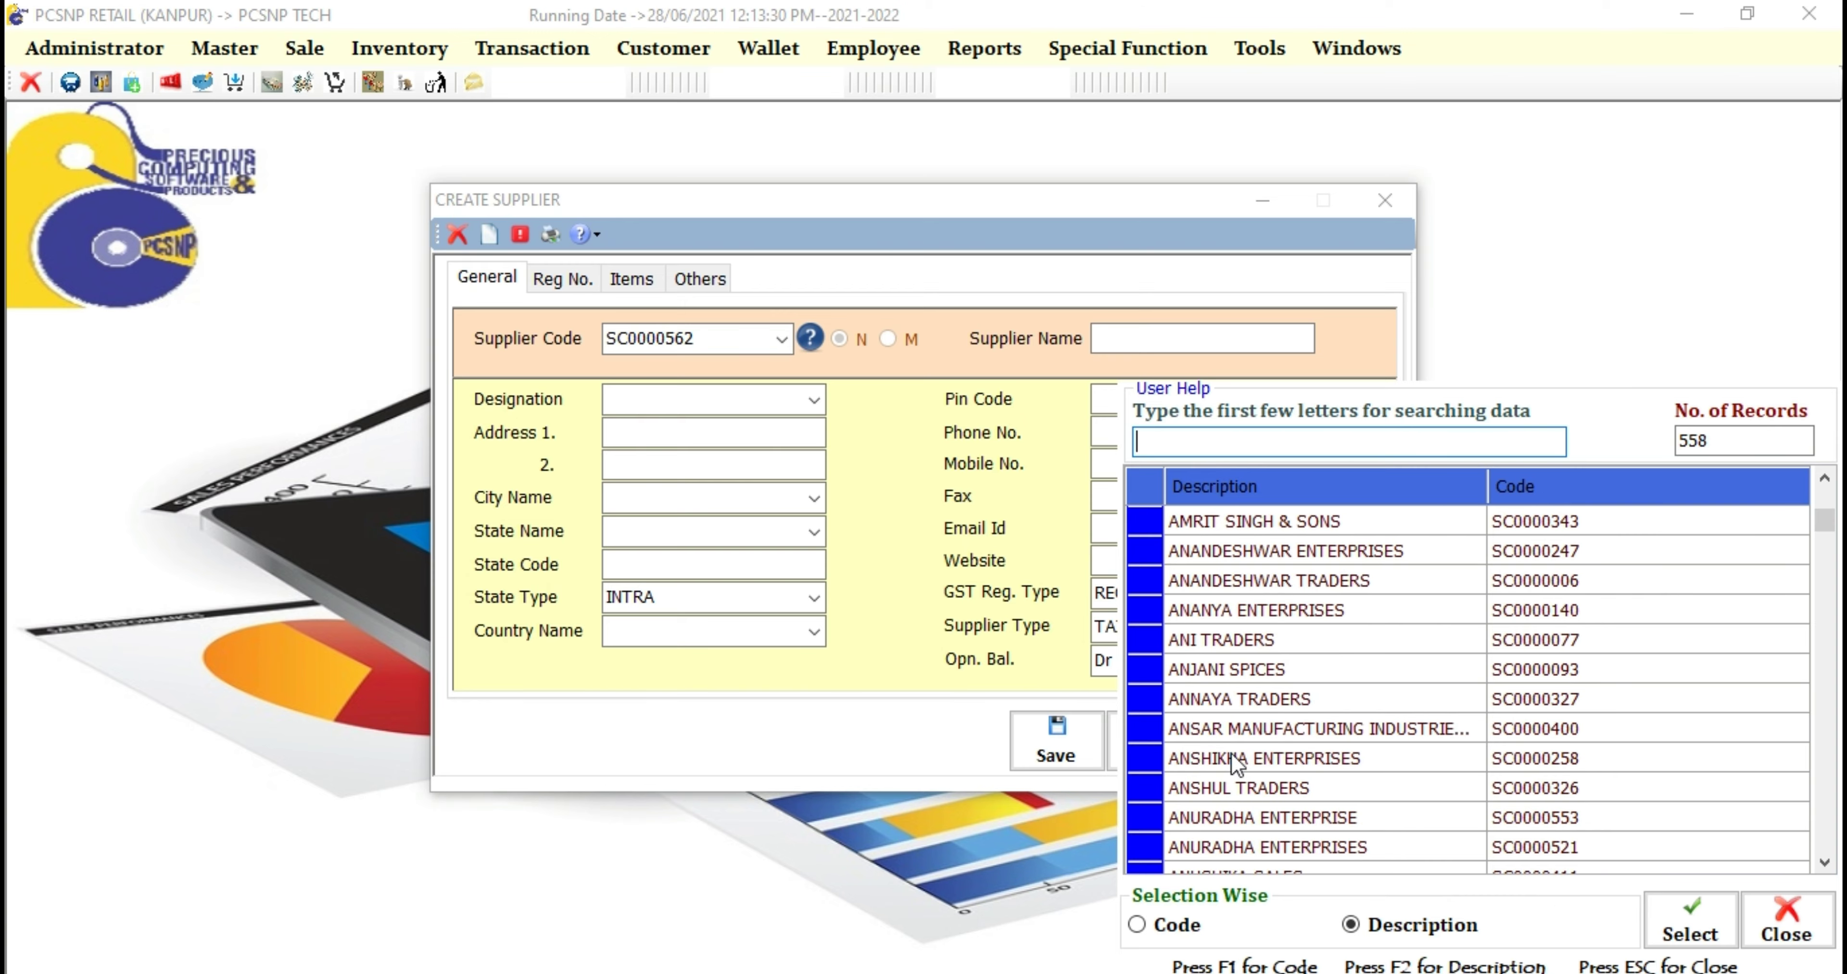
scroll(1232, 754, "up", 3)
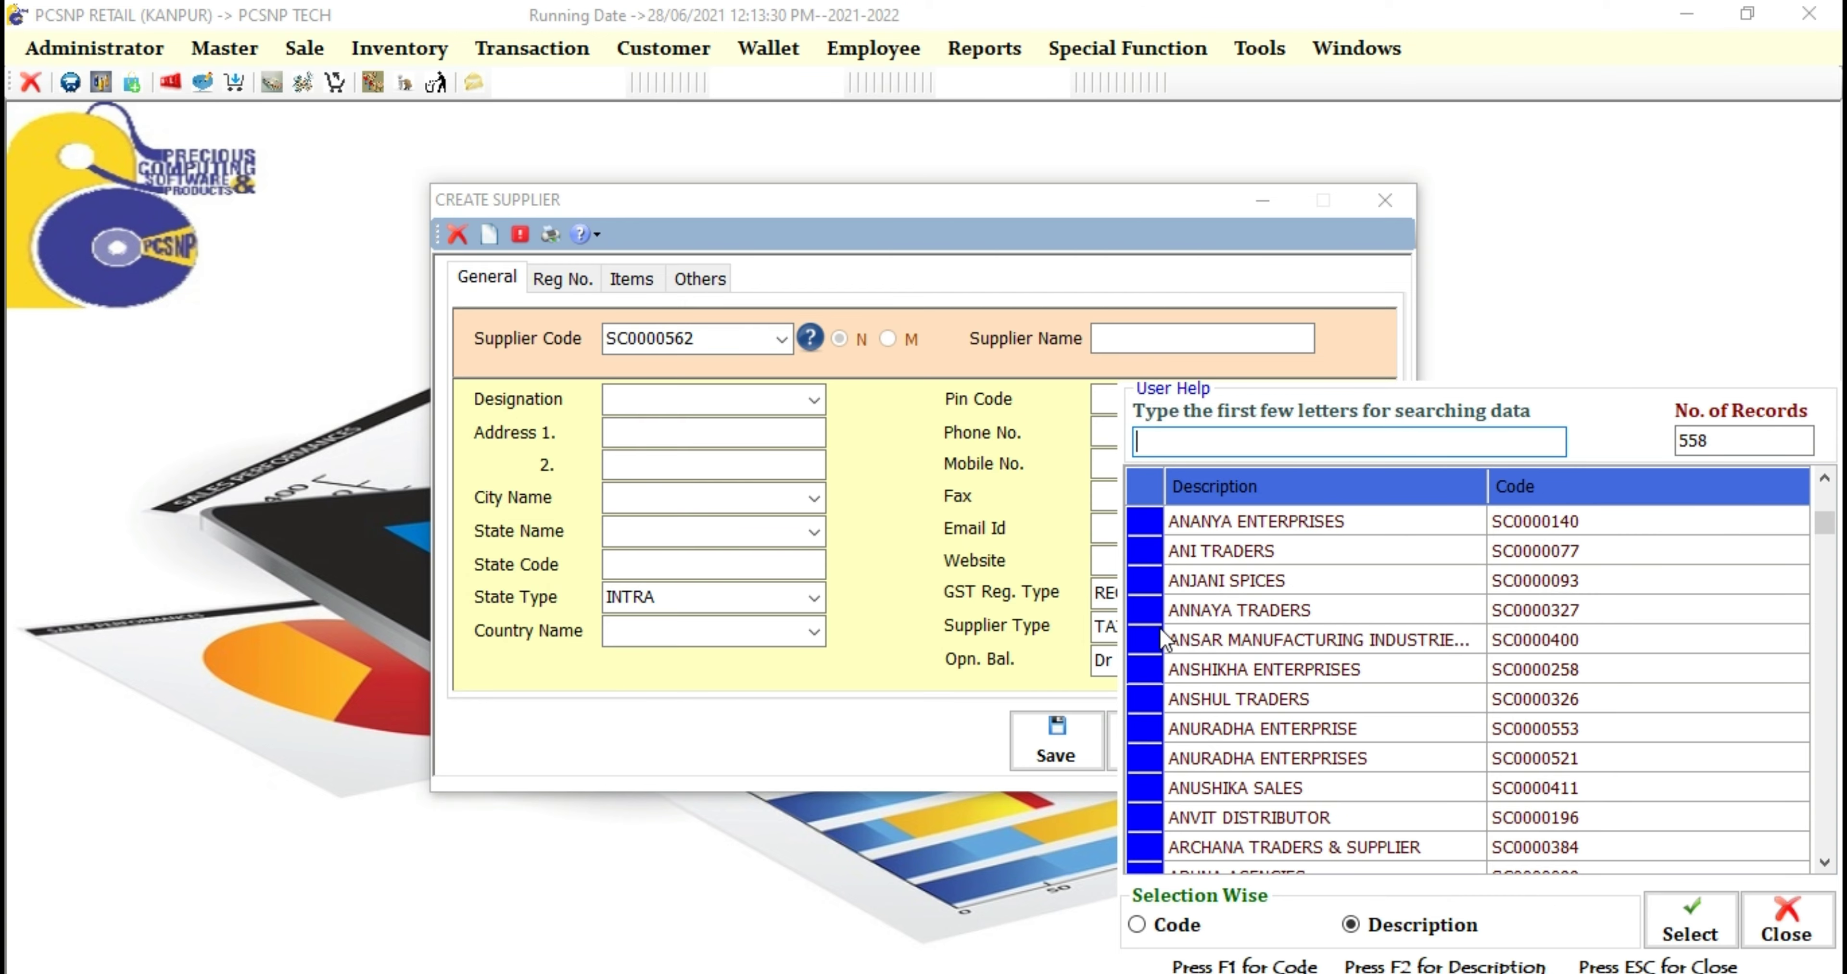
double_click(1143, 609)
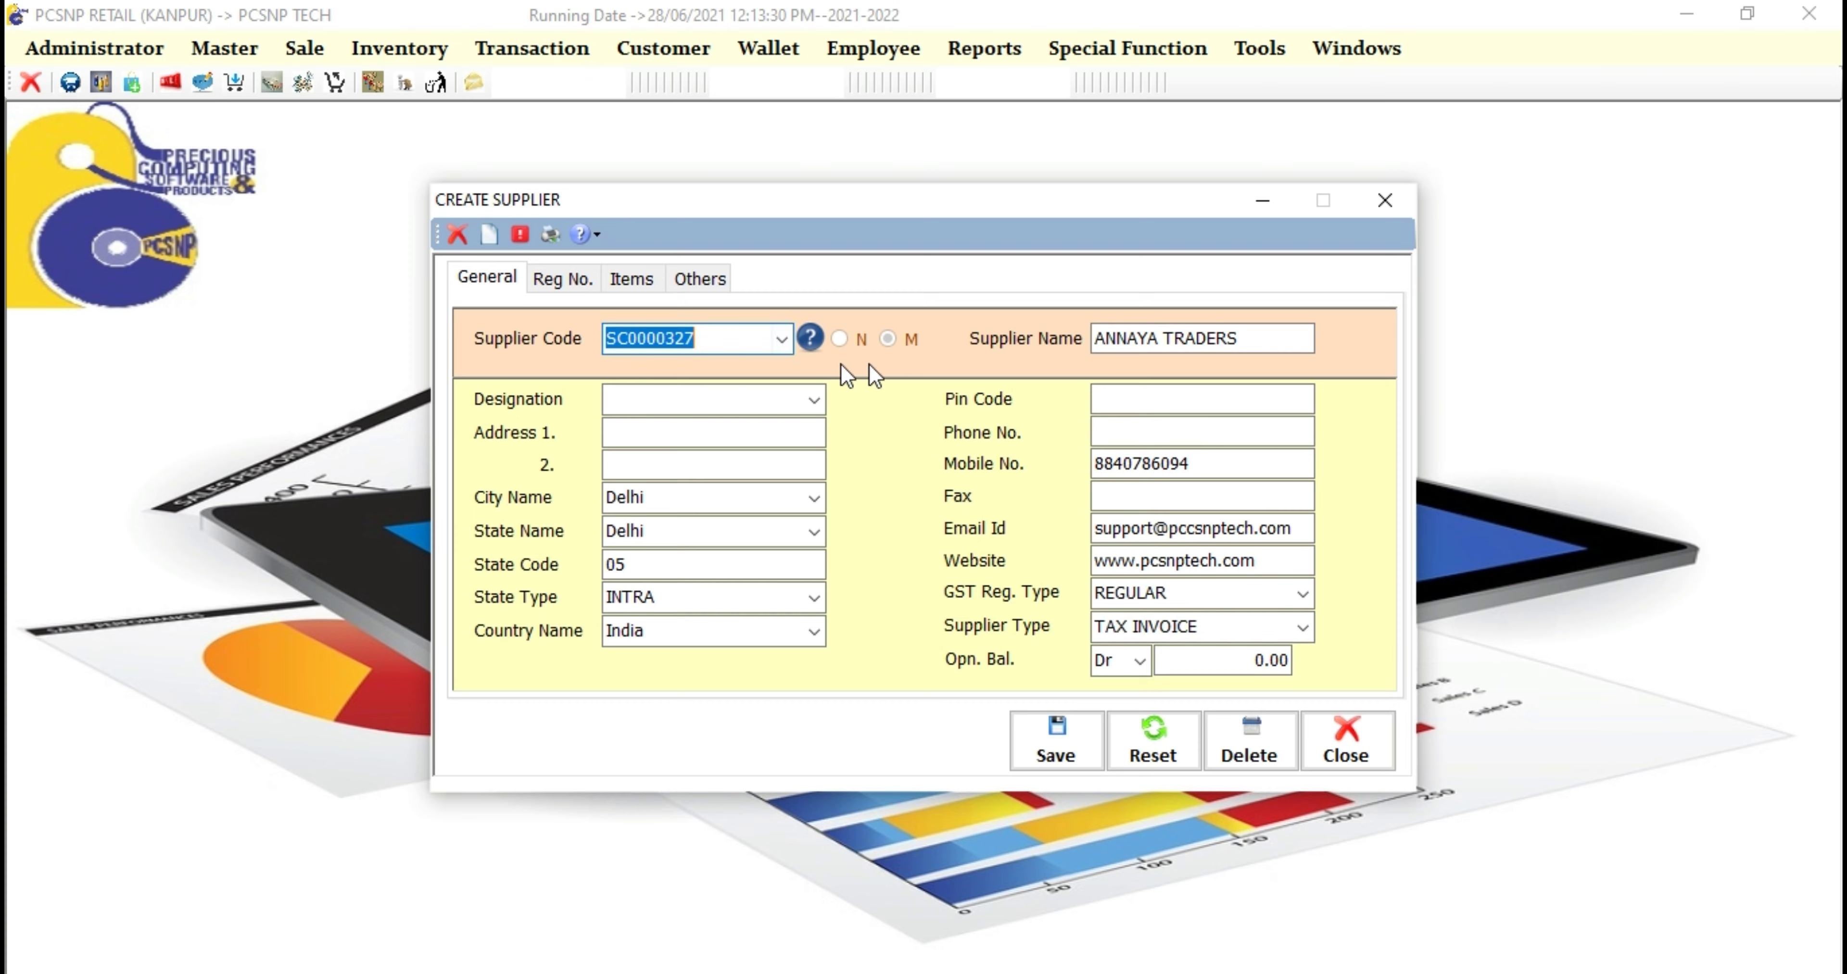
Step: Review the GSTIN, CST No., Reg No., P.O. Notes and Remark fields, then show the supplier's items
left_click(555, 281)
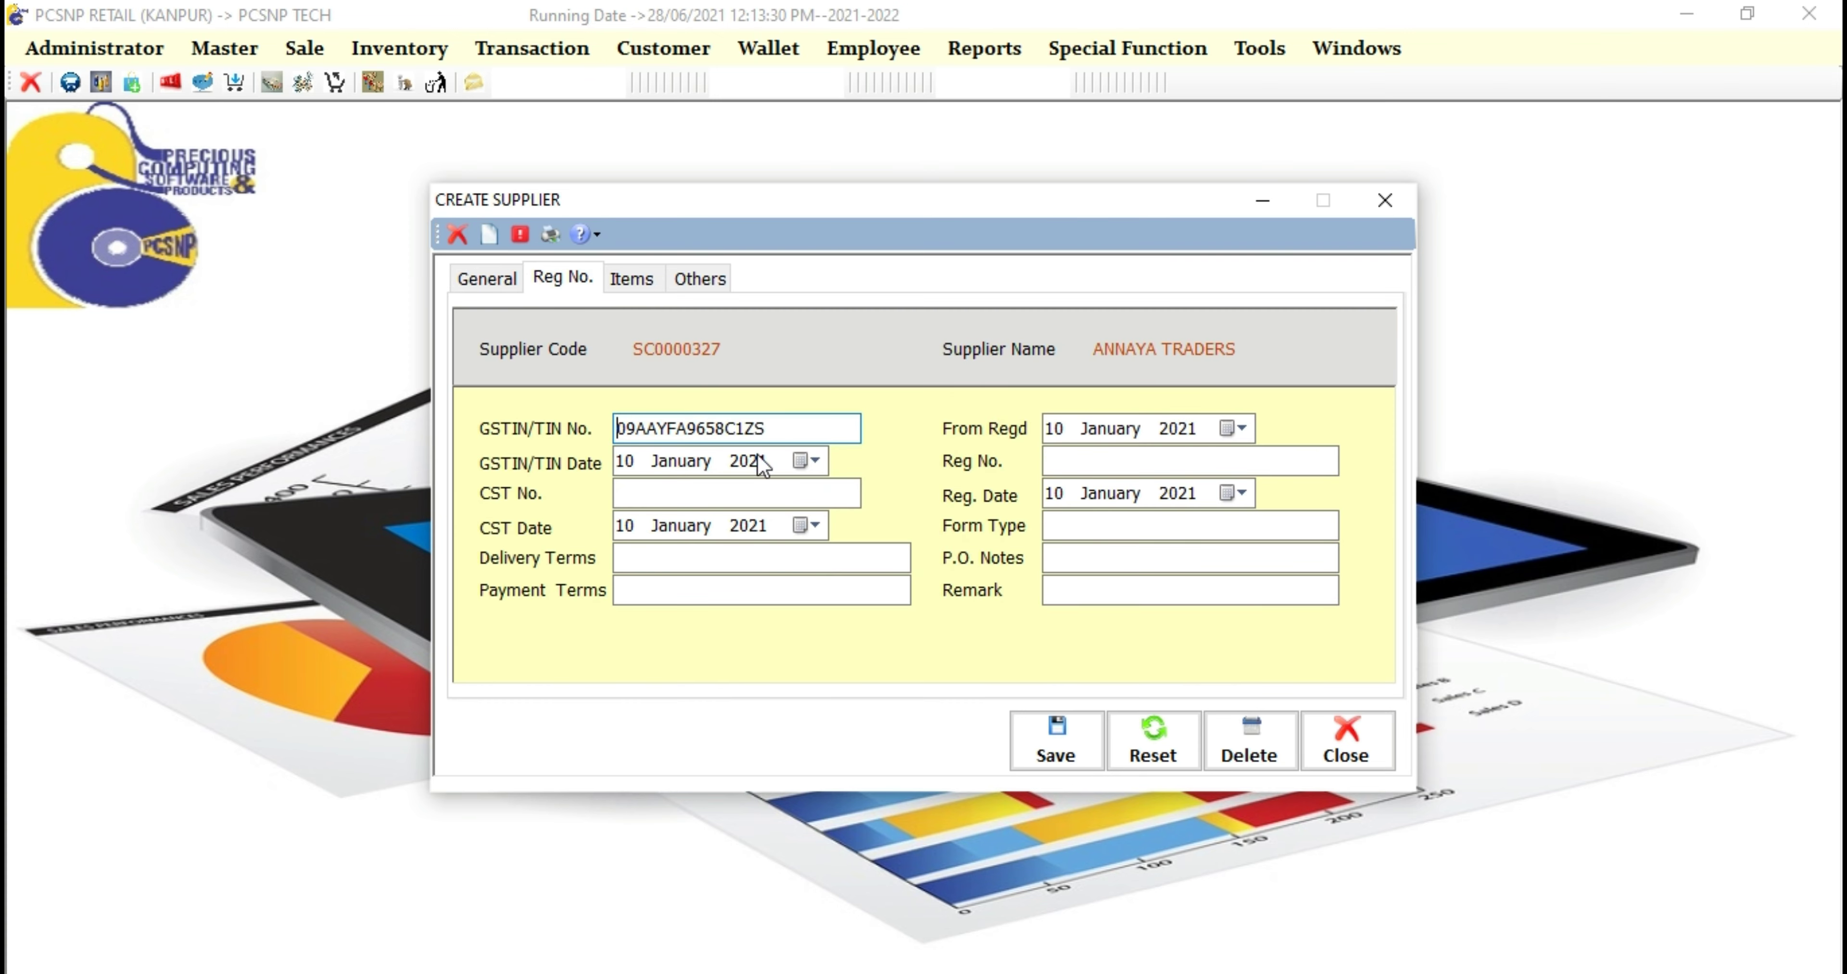
left_click_drag(782, 429, 625, 428)
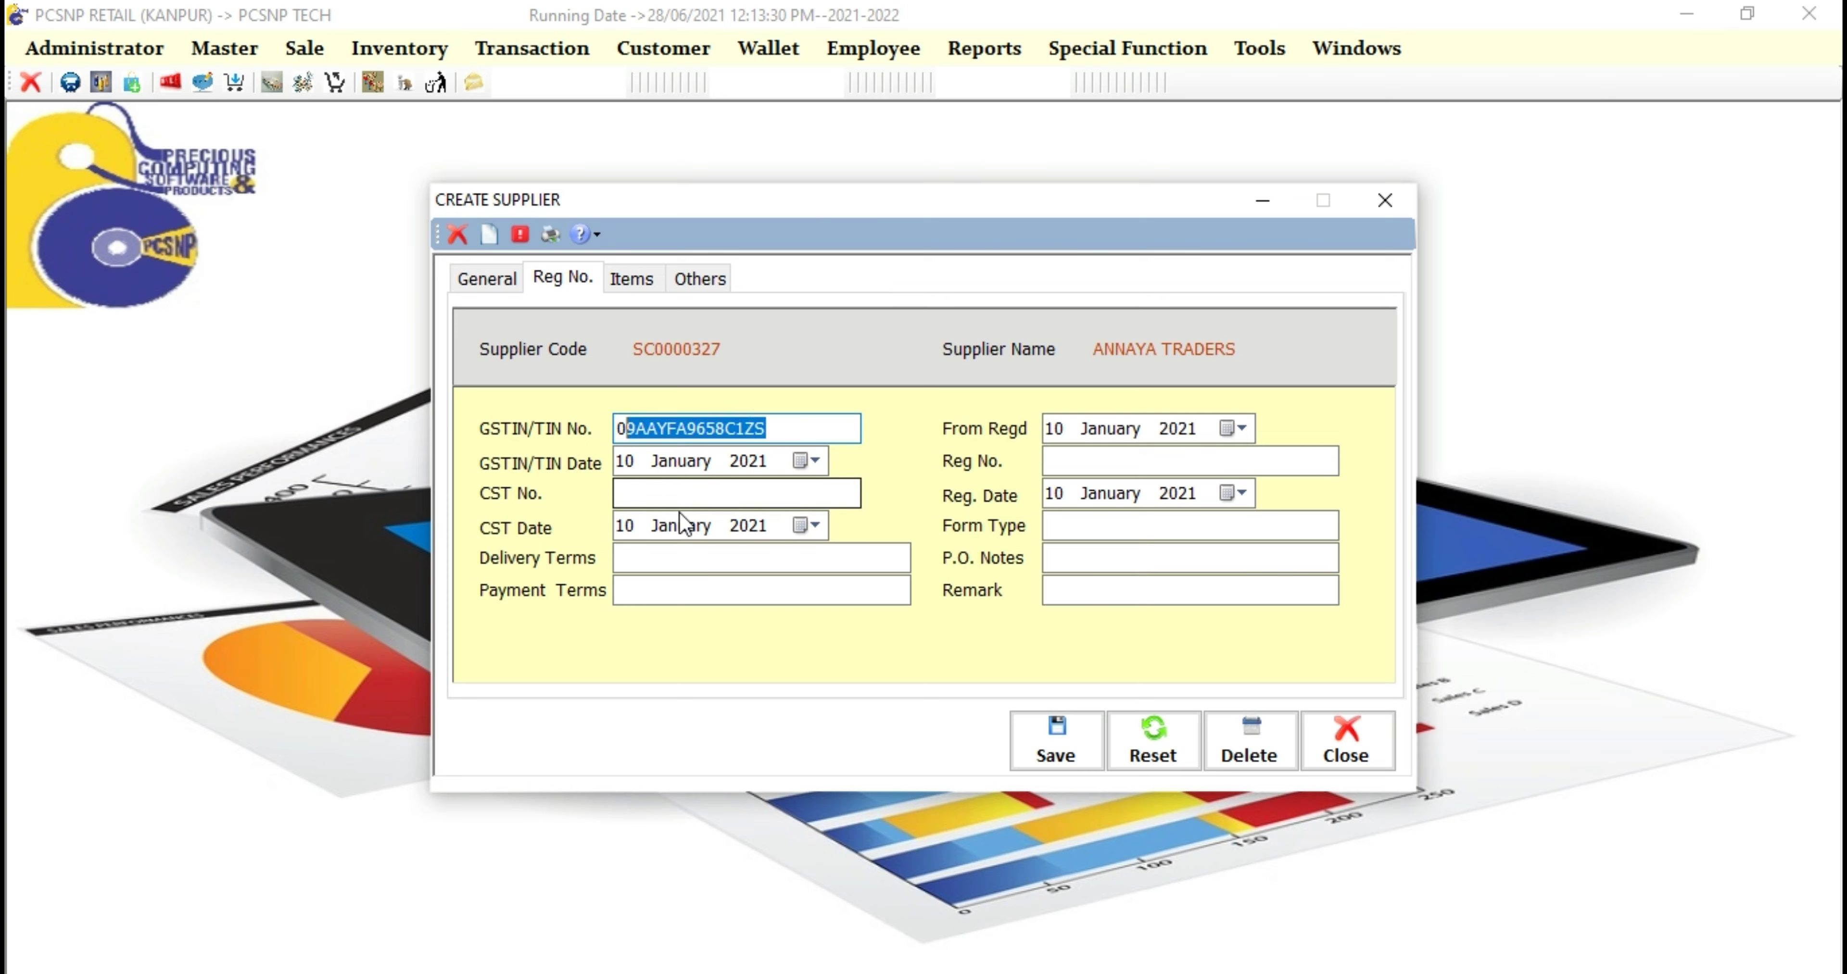
left_click(664, 494)
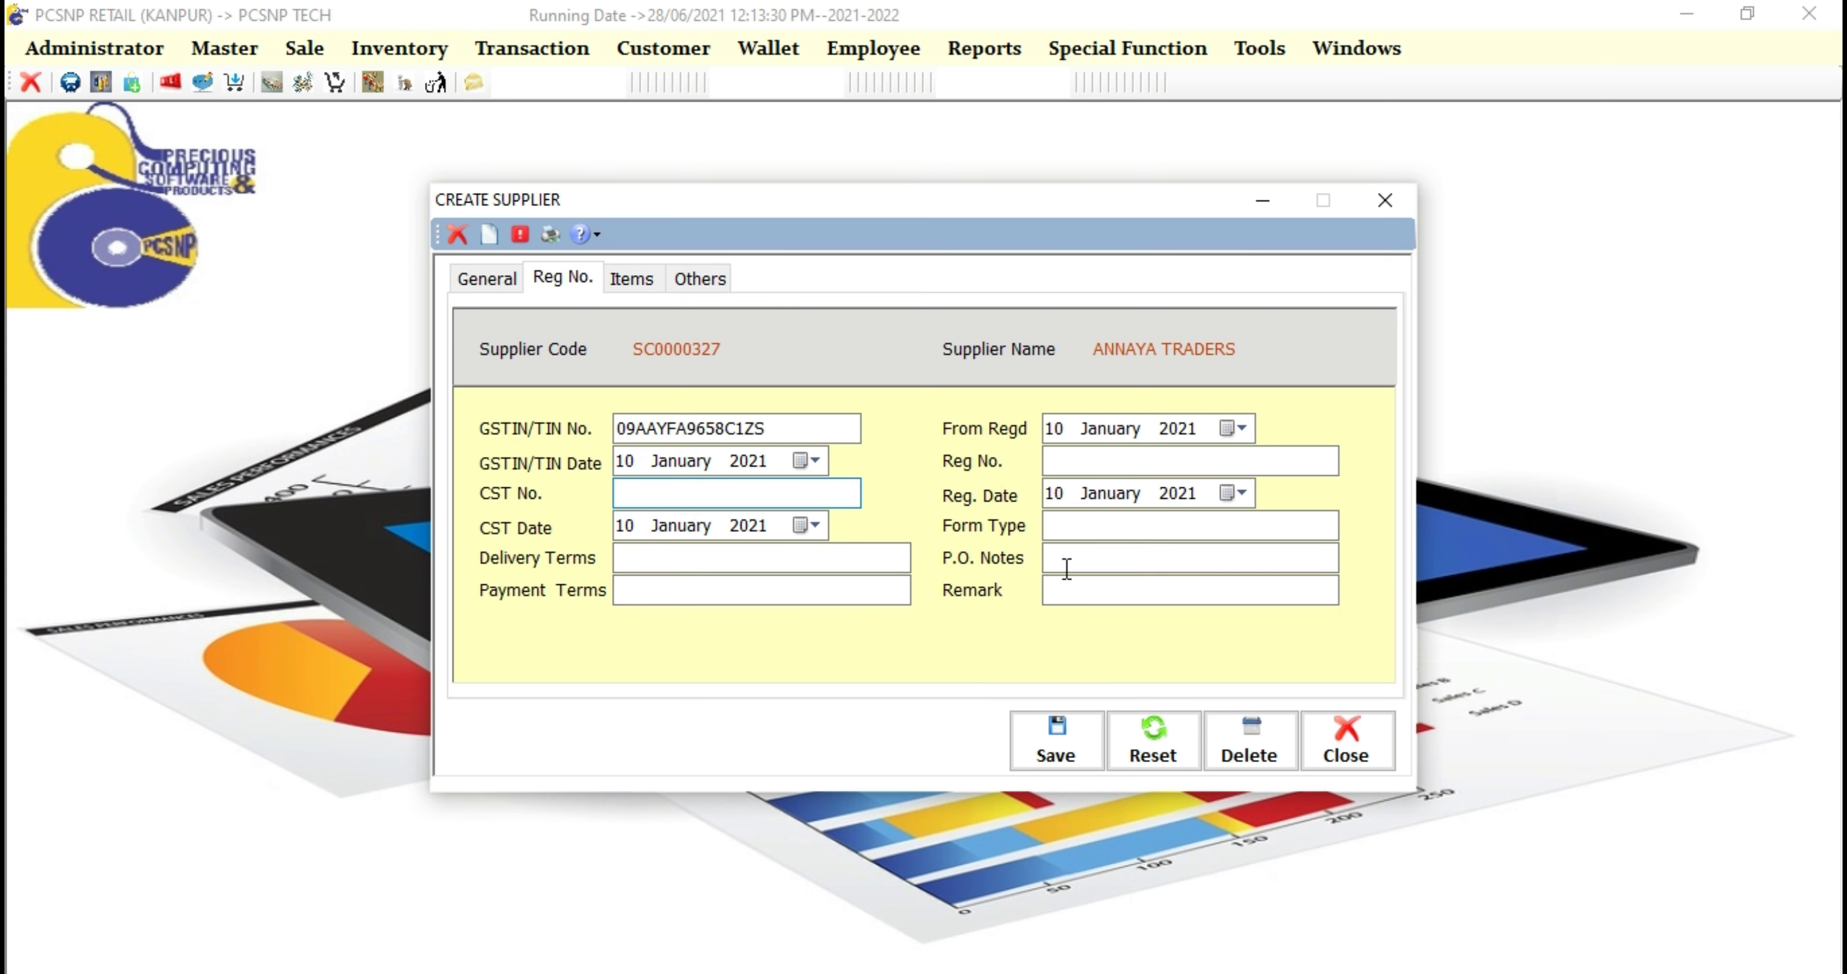
left_click(1055, 462)
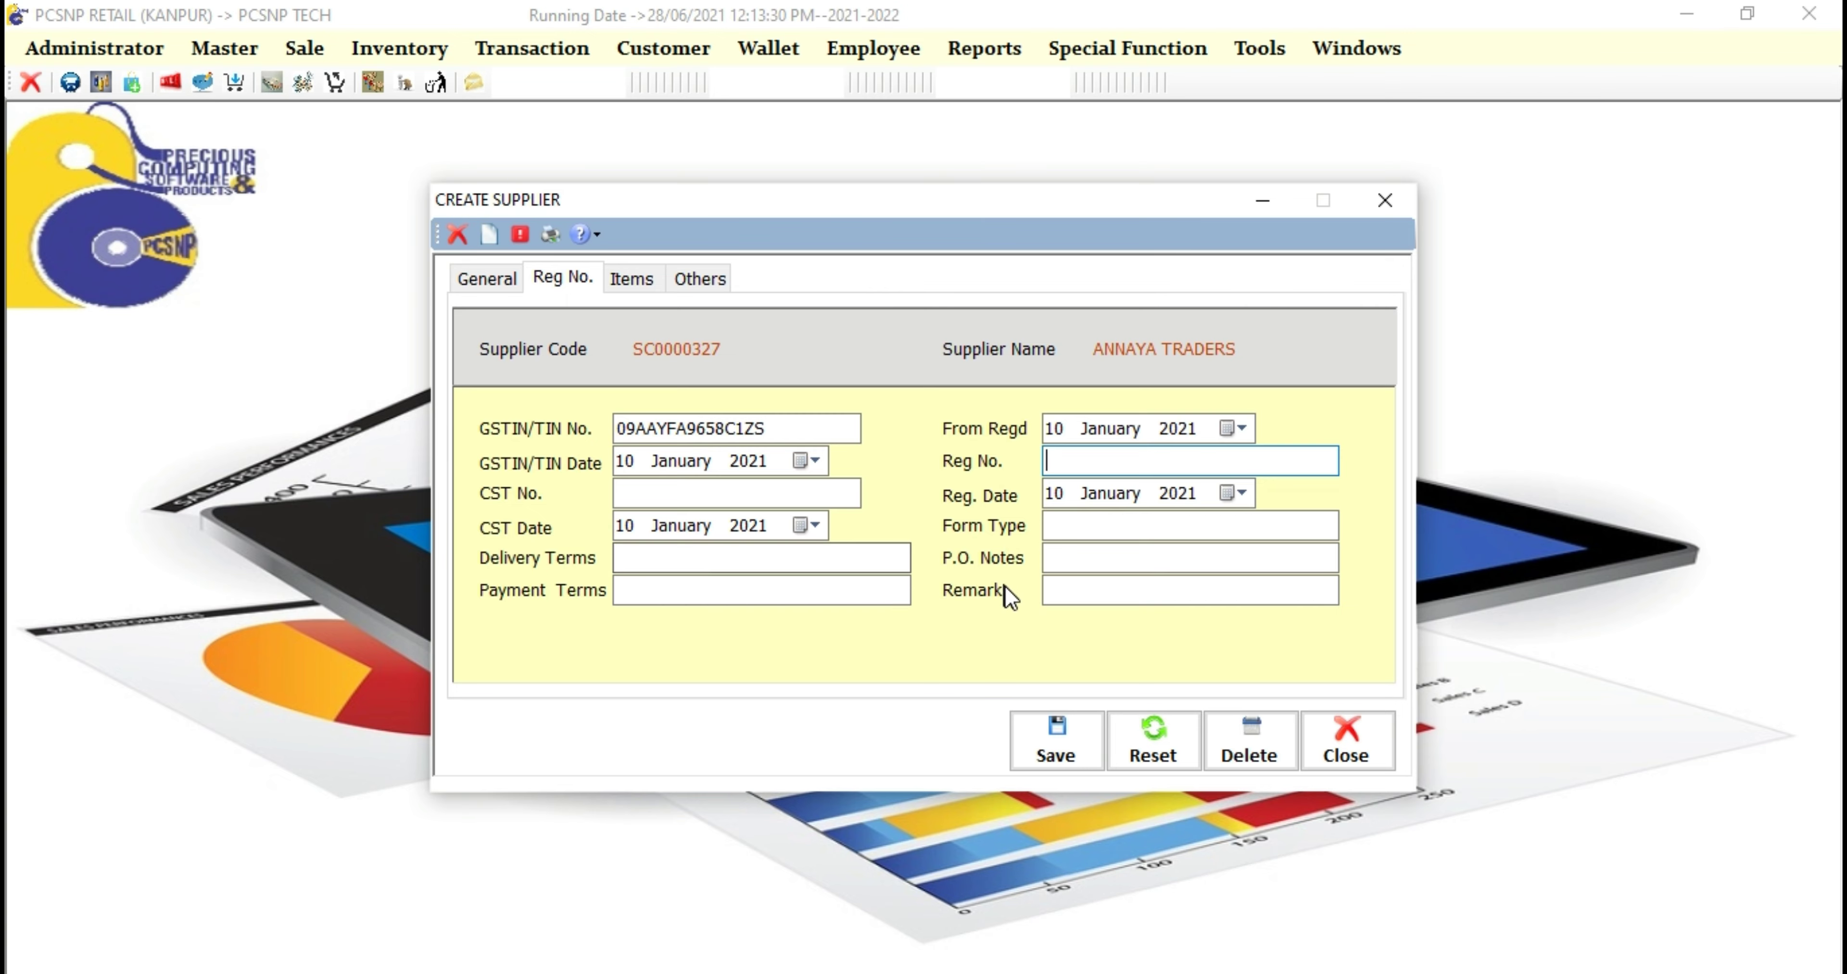
left_click(1079, 567)
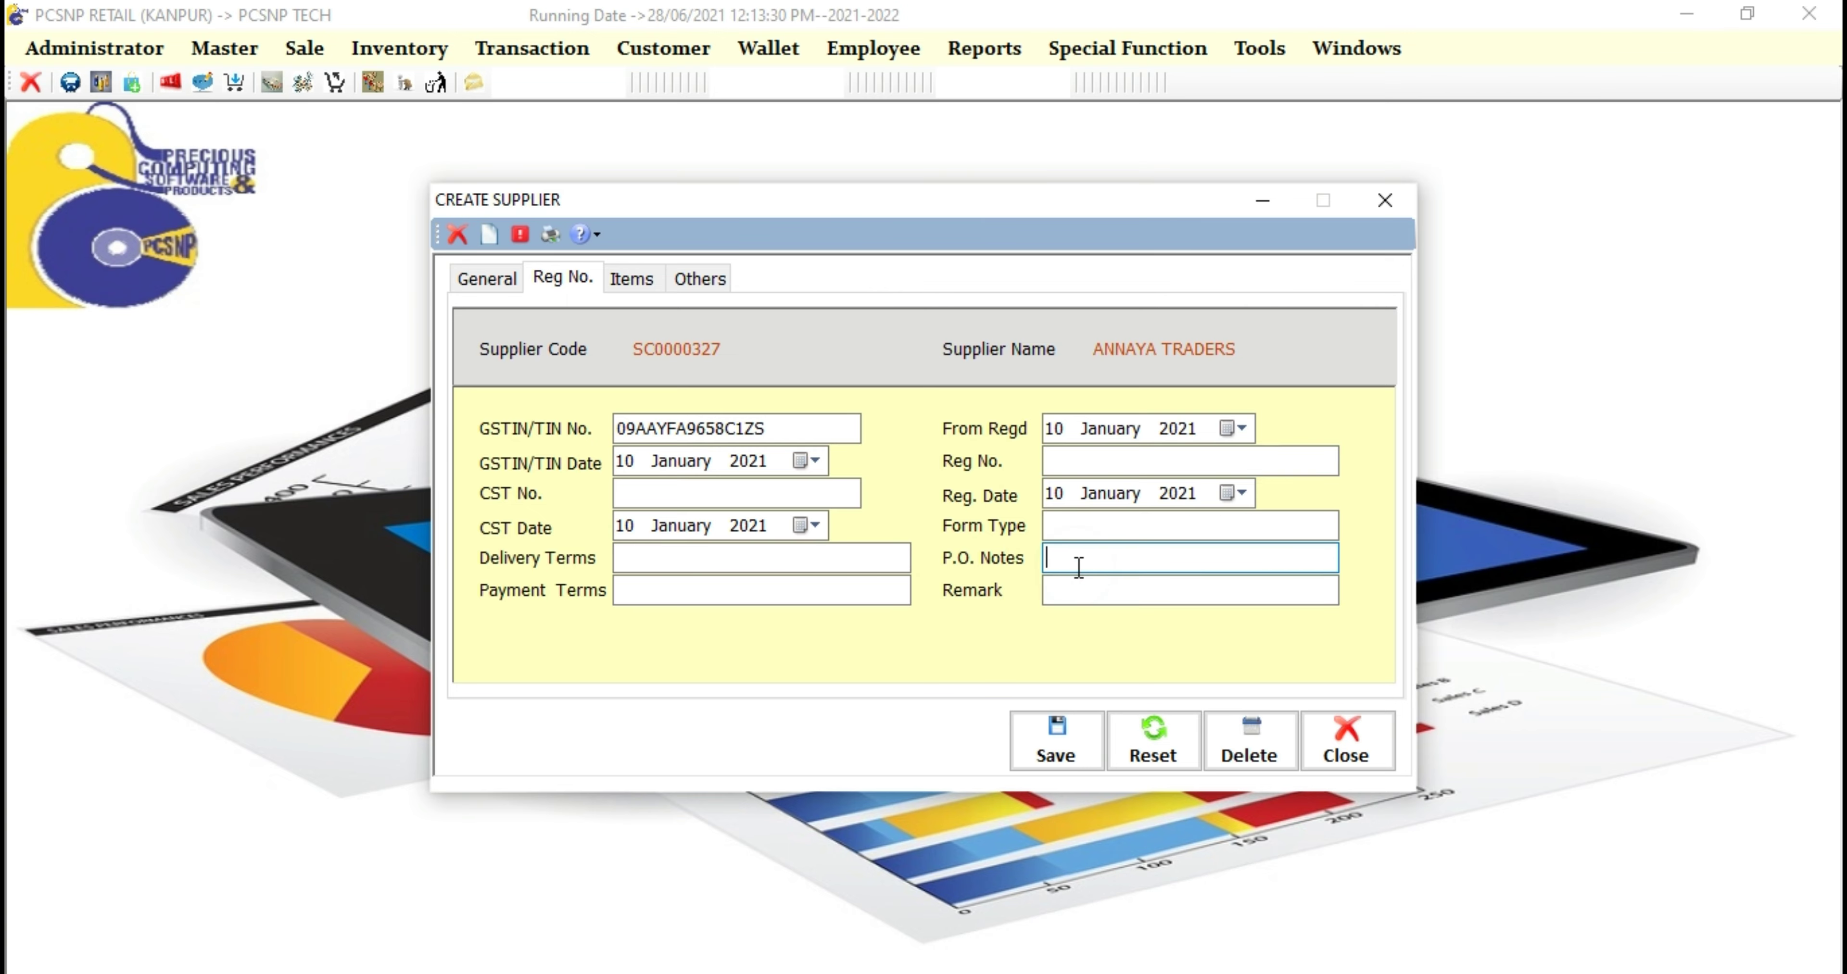
left_click(1084, 599)
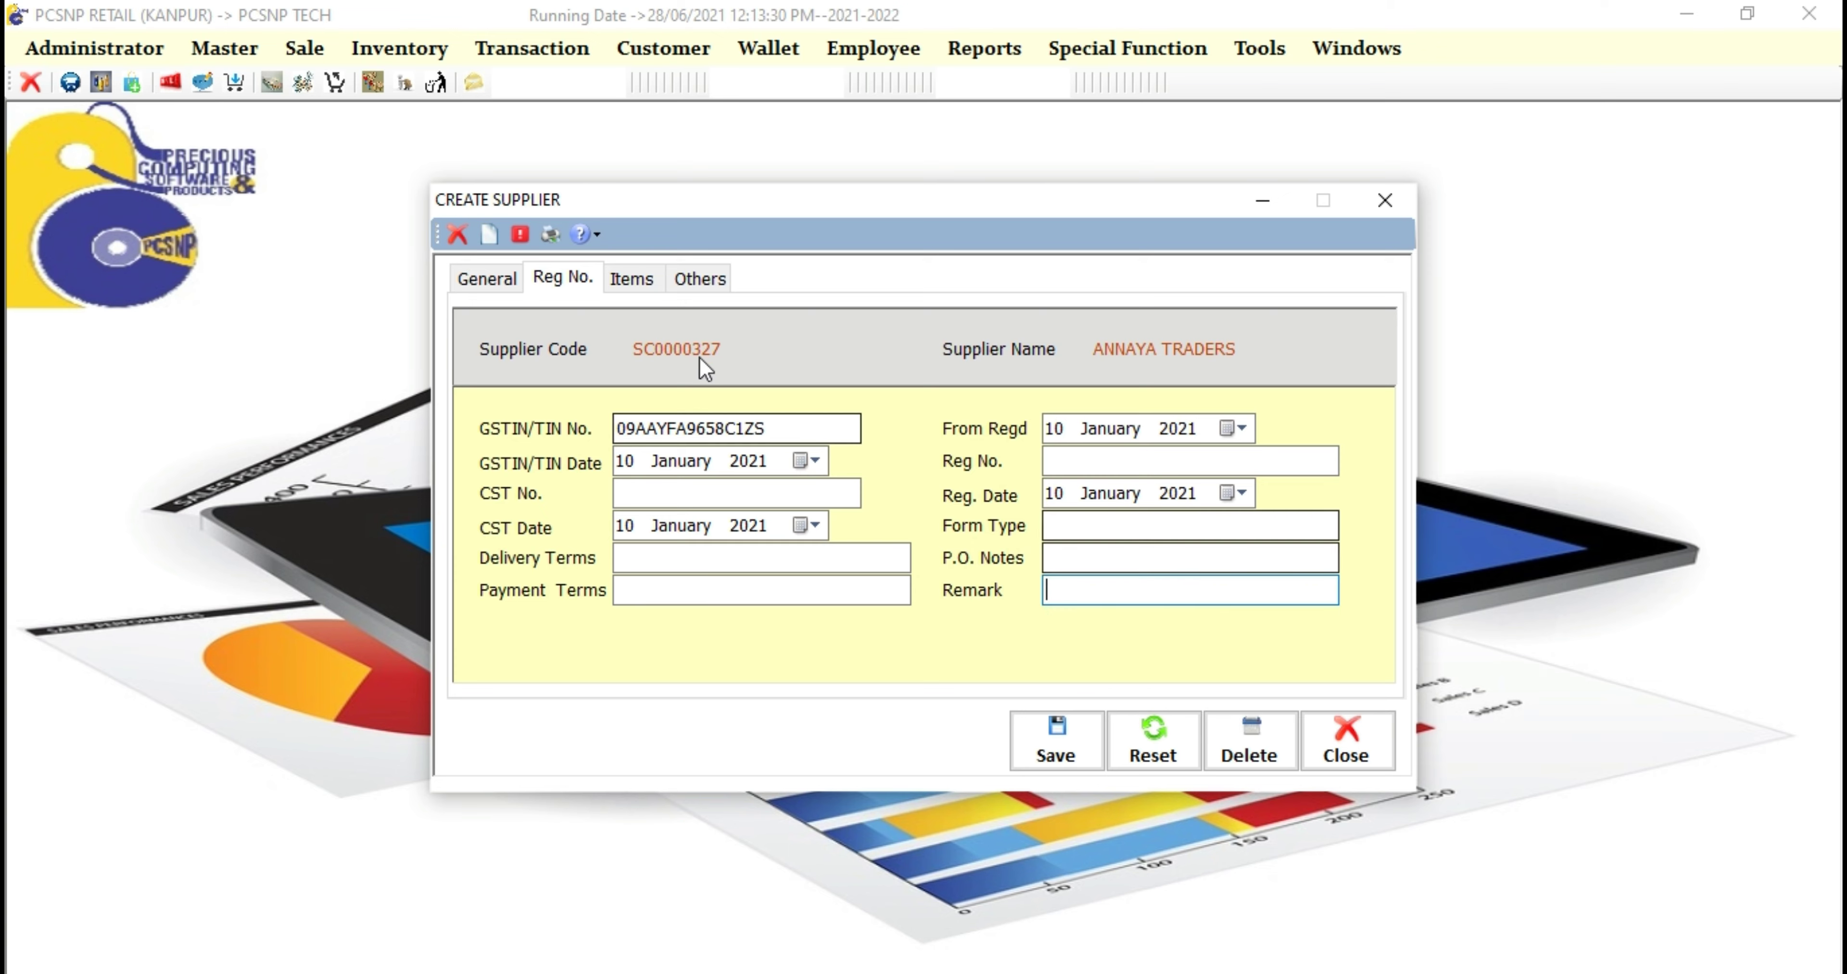
left_click(644, 286)
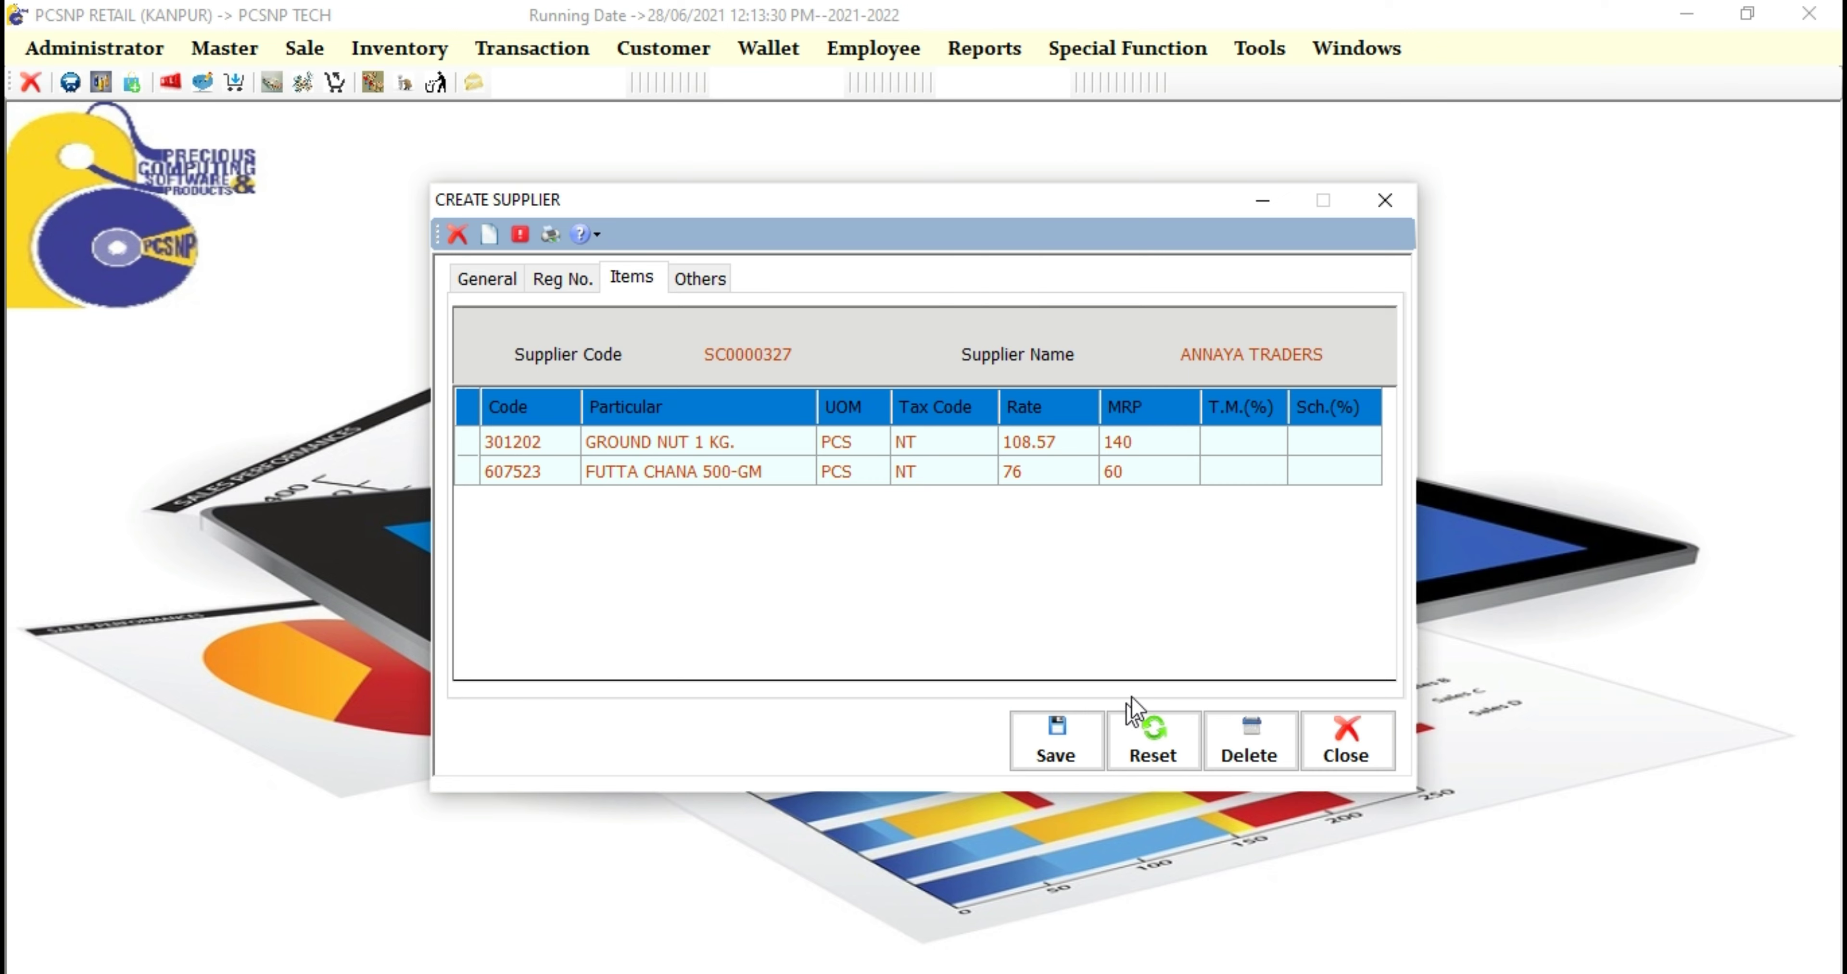
Step: Set GROUND NUT to 2% margin and 5% scheme, FUTTA CHANA to 3% and 4%, then view Others
left_click(1275, 442)
type("2")
left_click(1258, 473)
type("3")
key("Return")
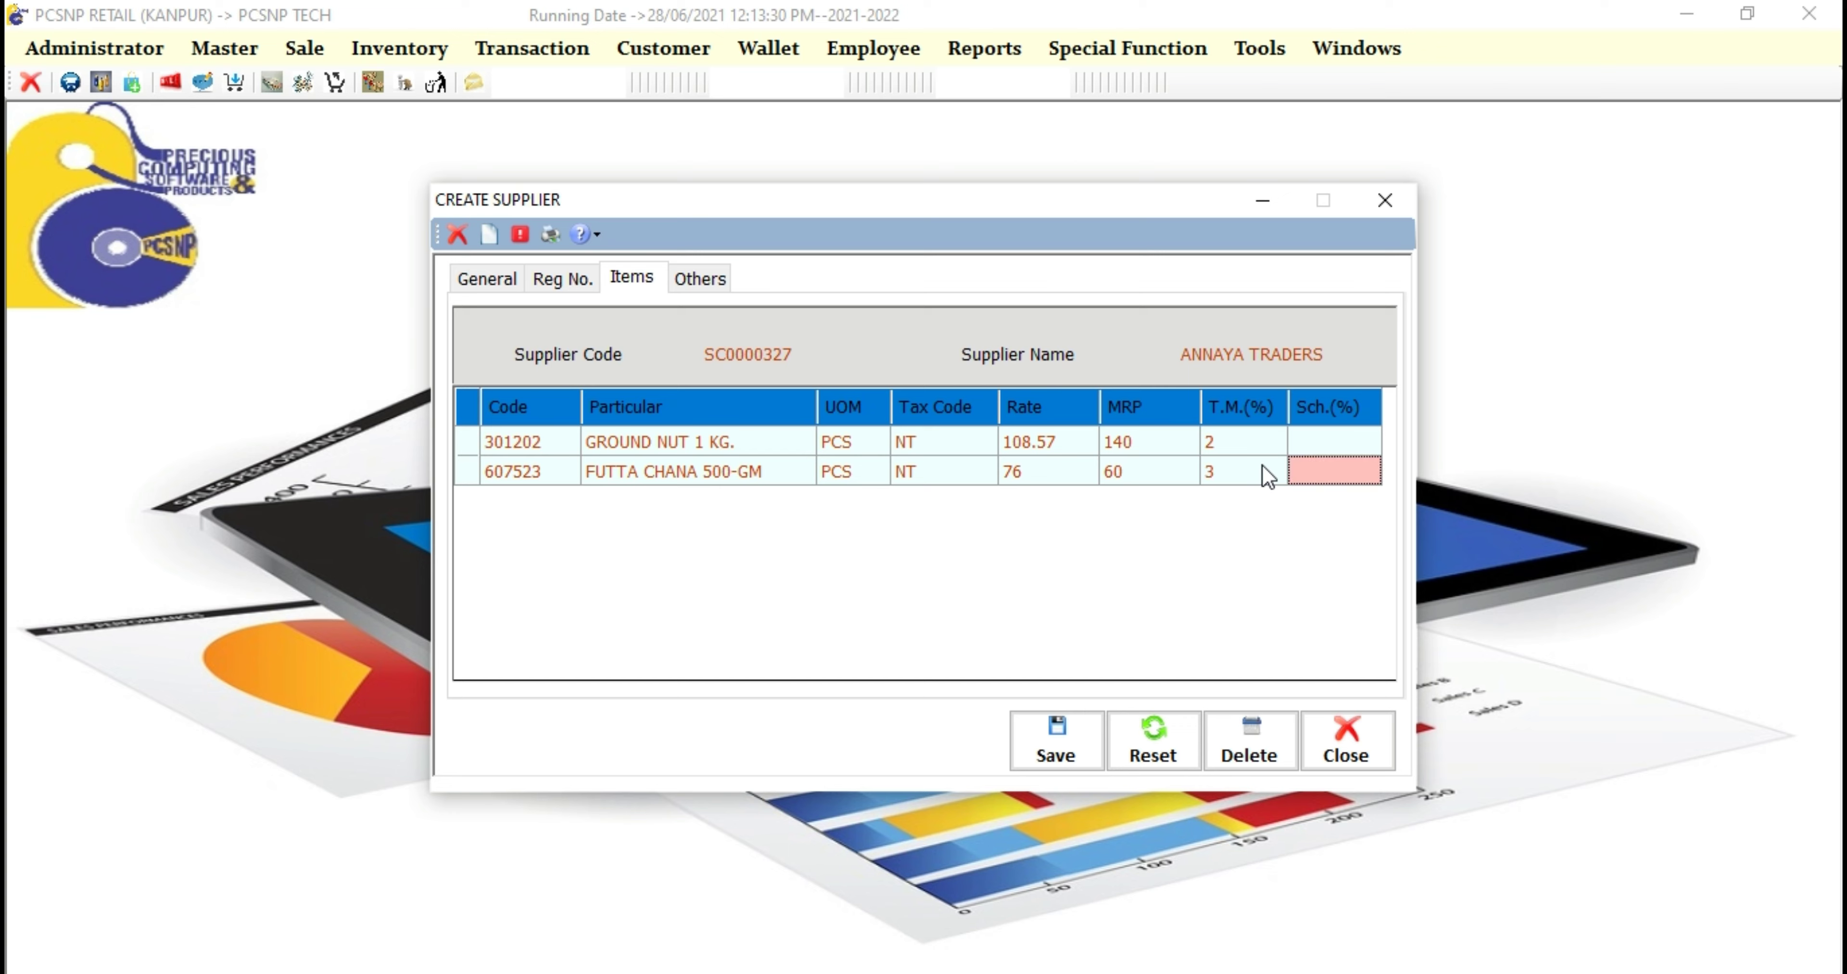
type("4")
key("Up")
type("5")
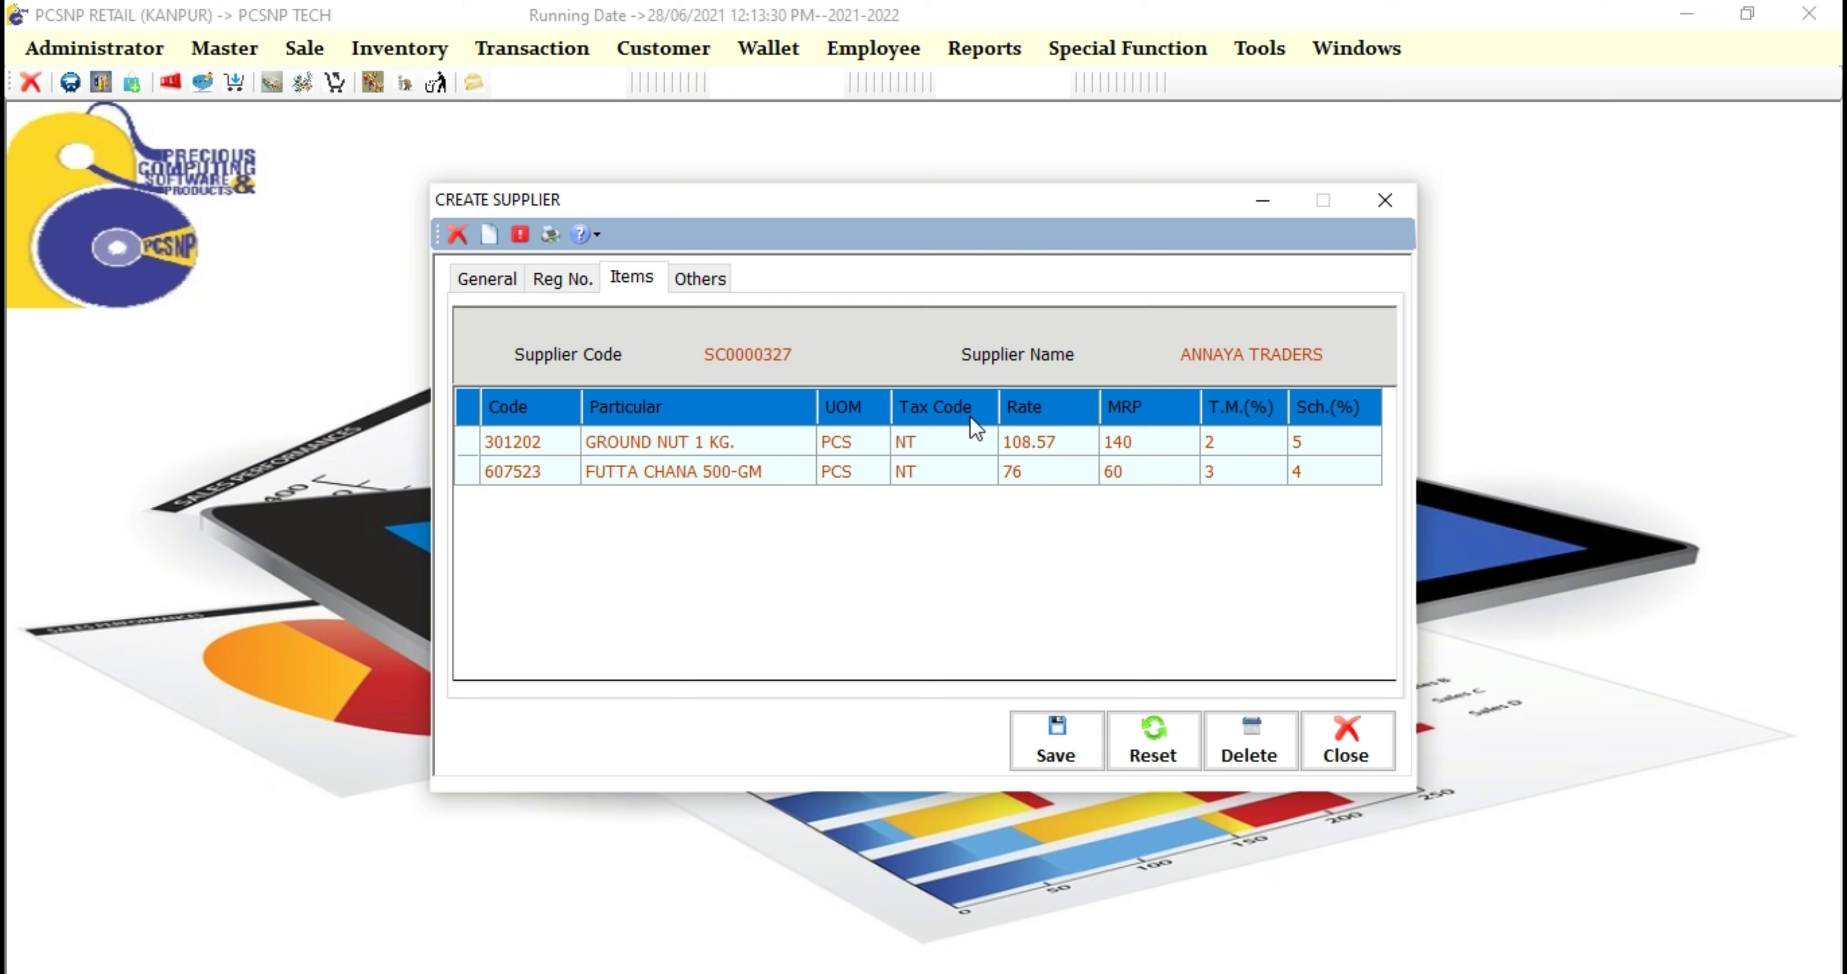
left_click(705, 283)
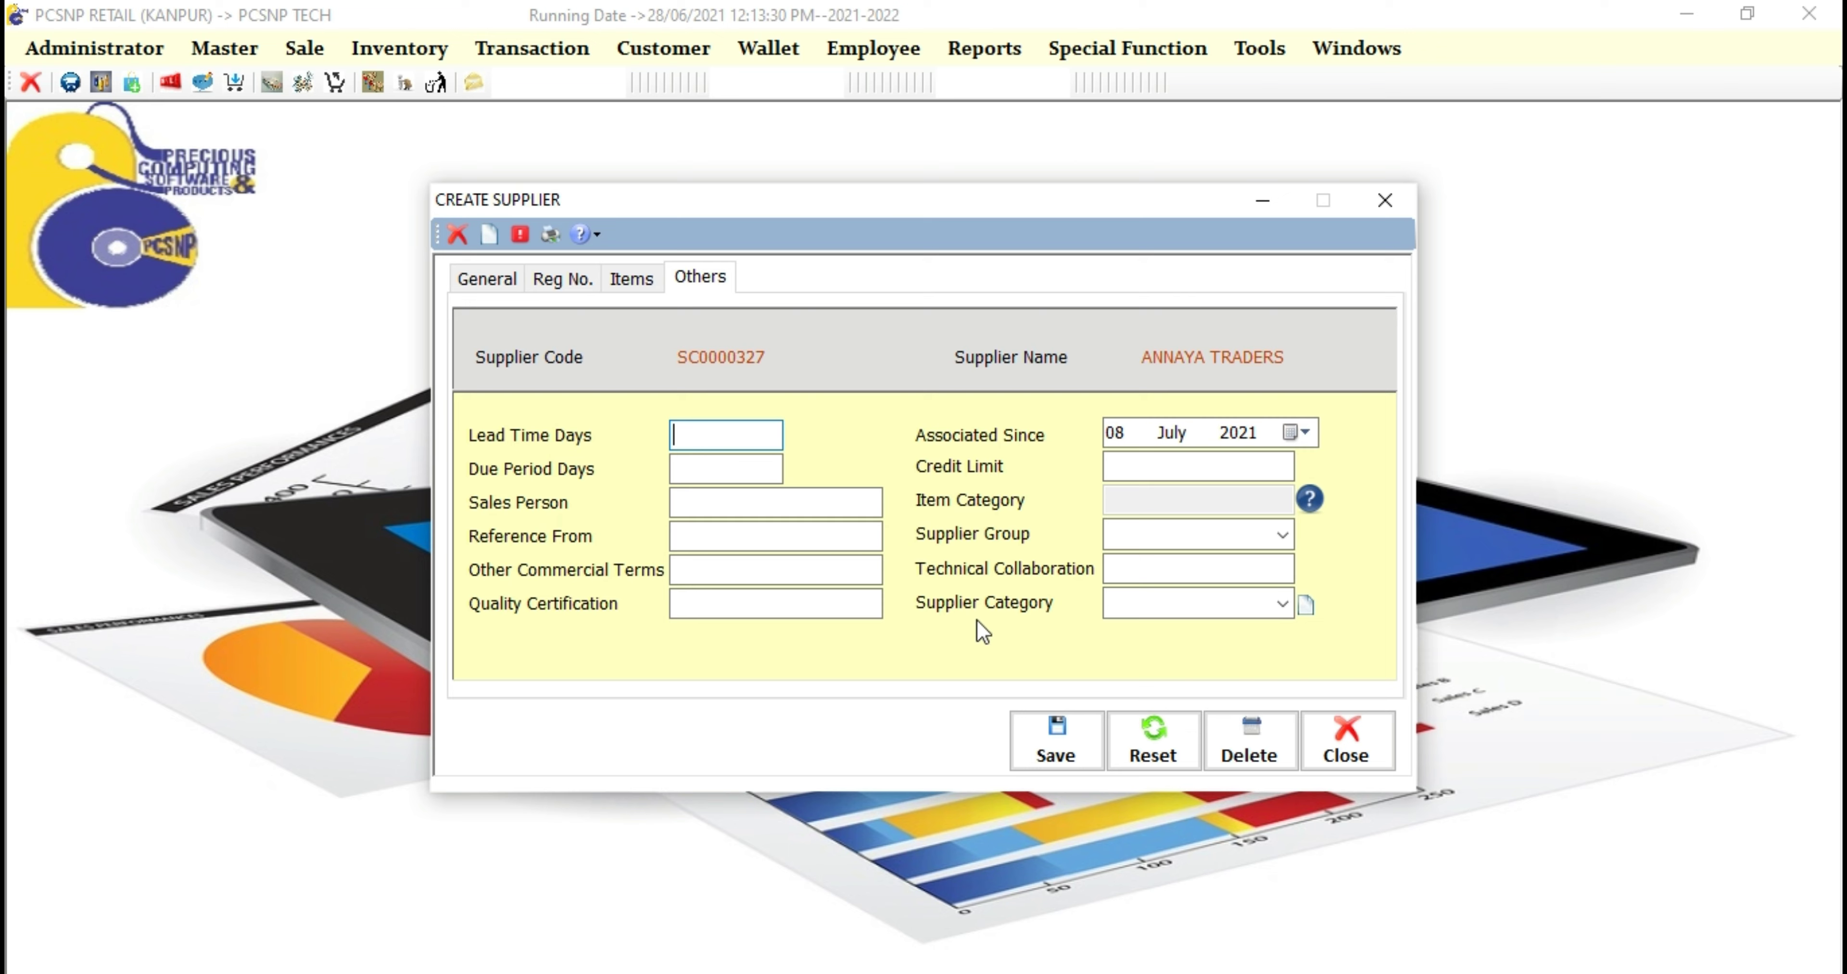
left_click(1223, 466)
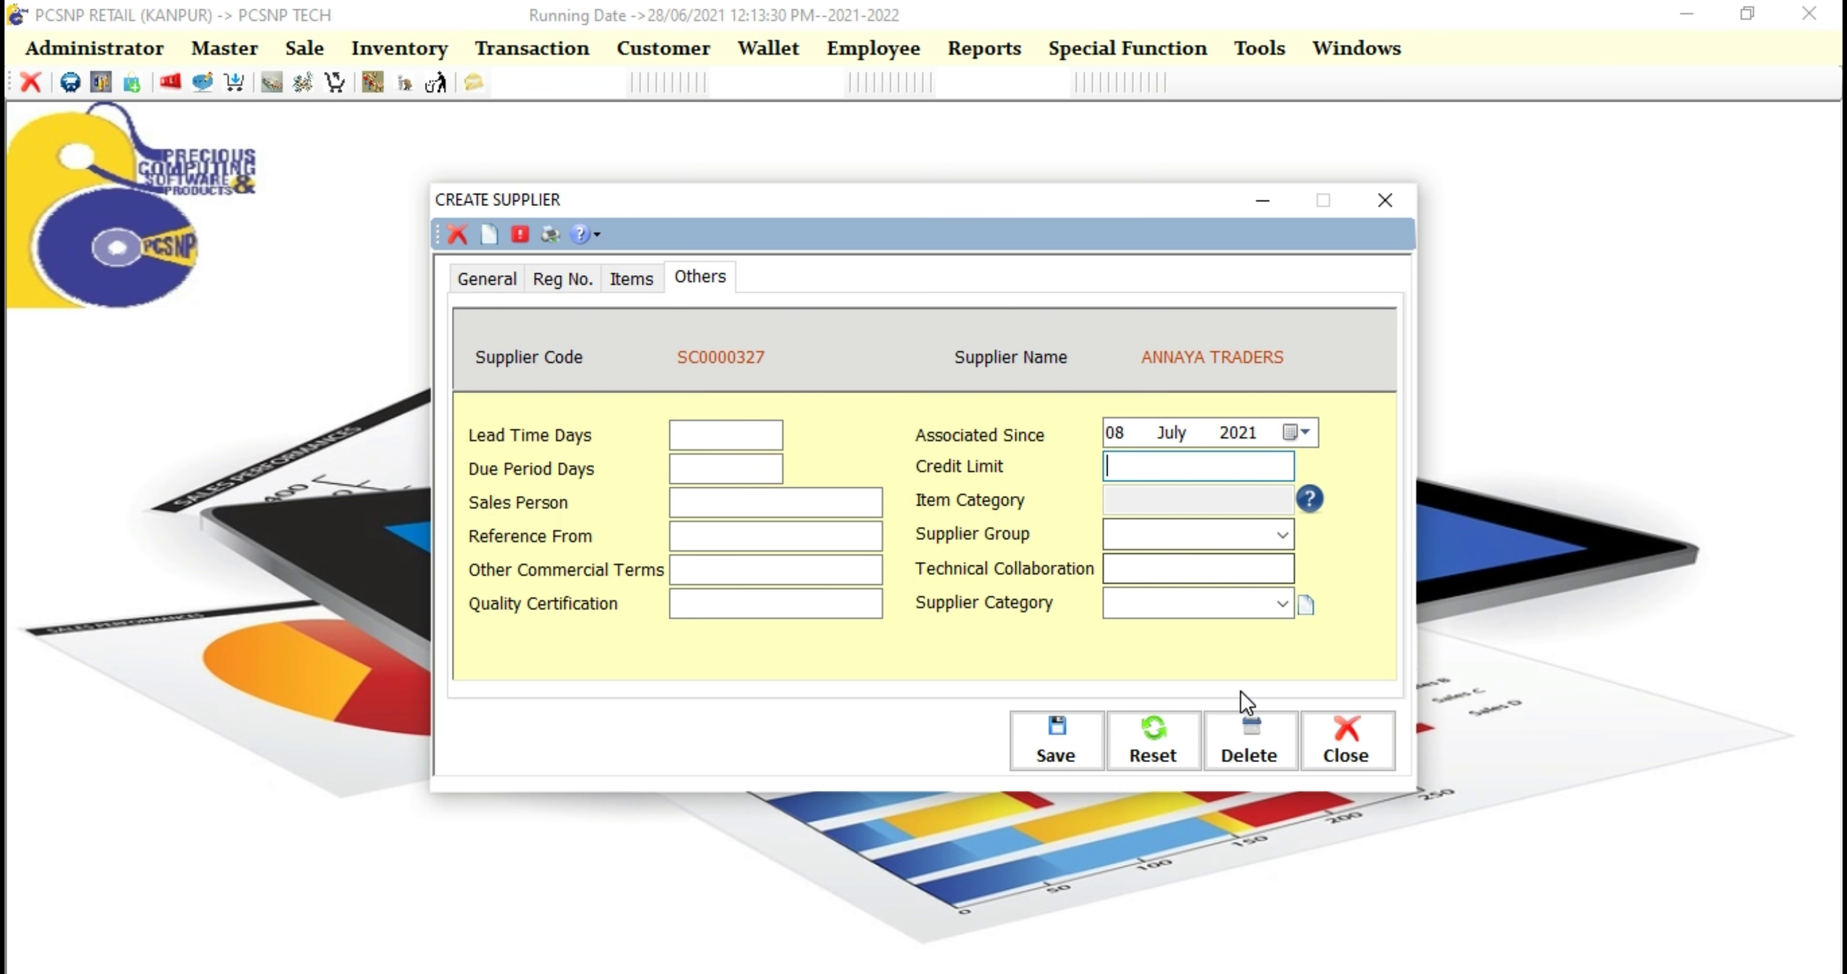